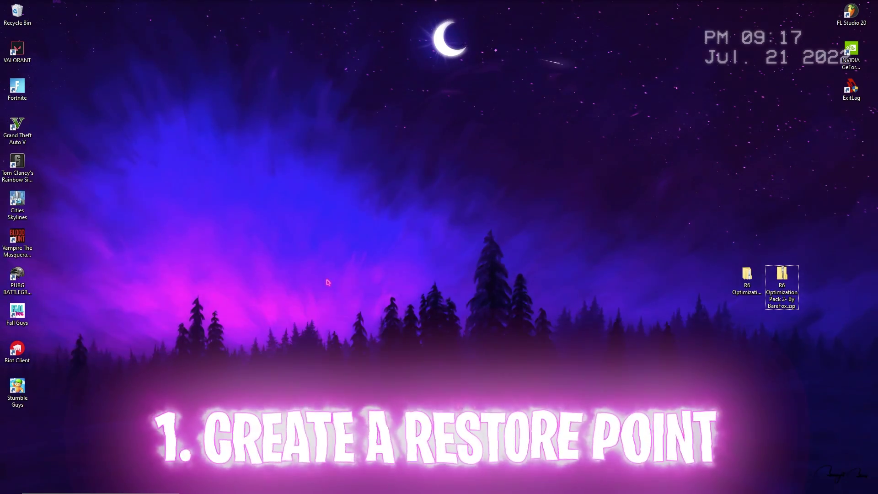
- Create a restore point named 'R6' for Local Disk (C:) in System Protection
key("super")
type("crea")
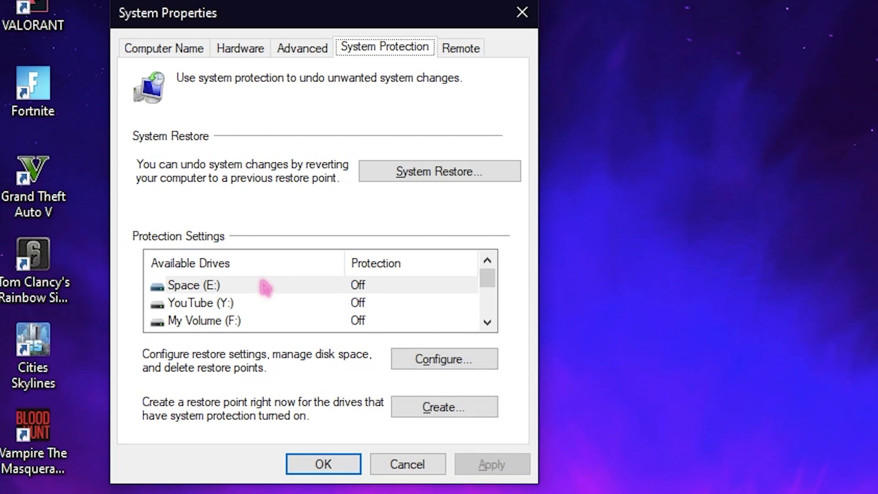
left_click(110, 181)
scroll(99, 189, "down", 1)
left_click(220, 321)
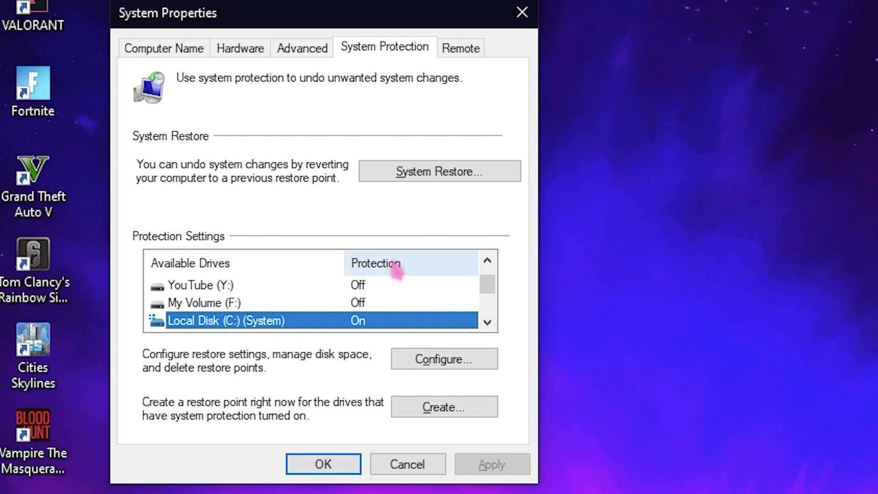
left_click(452, 360)
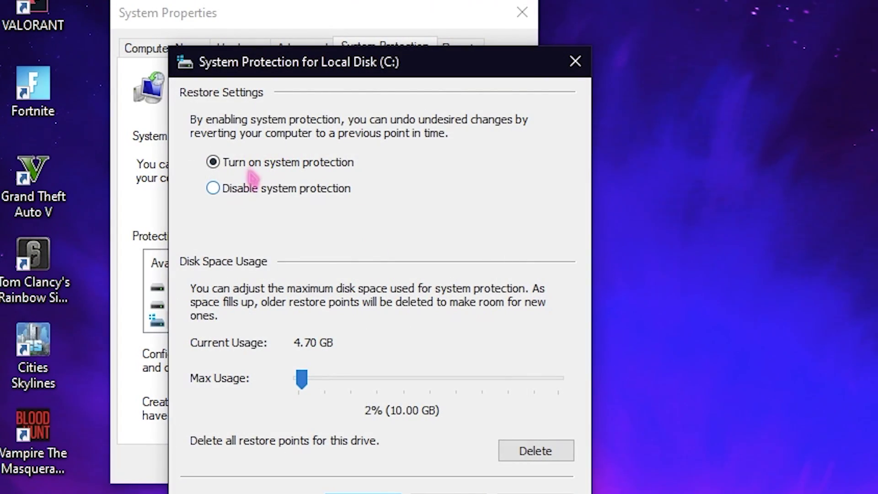
left_click(575, 62)
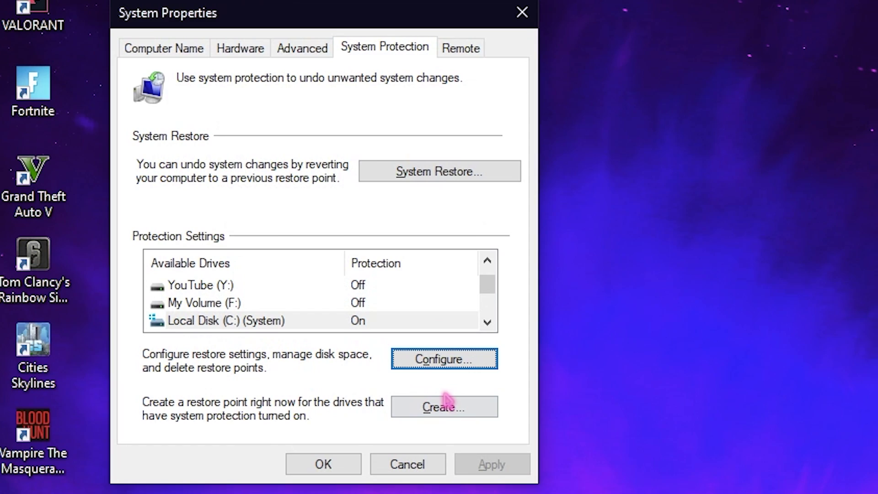
left_click(440, 407)
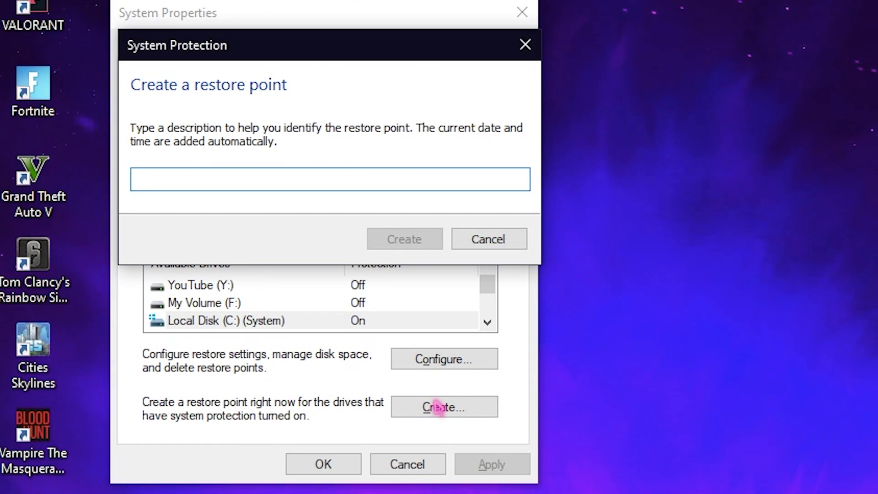
type("R6")
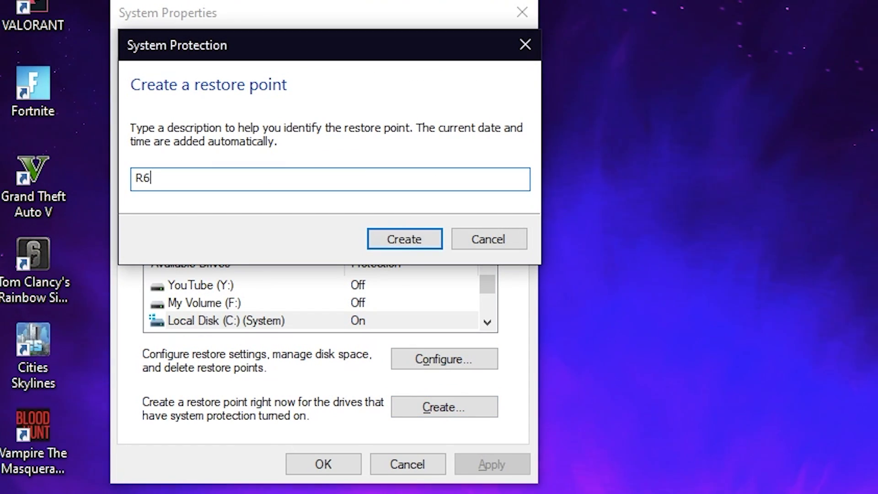
left_click(405, 239)
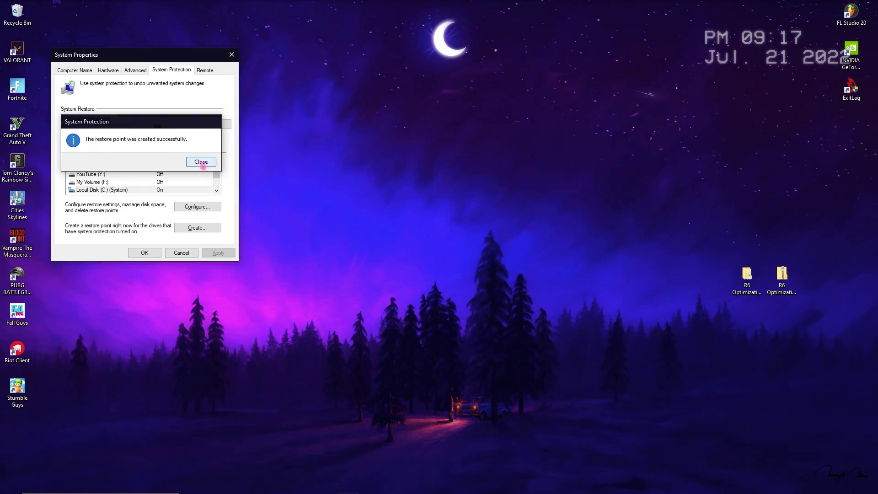
- Close System Properties and browse Rainbow Six Siege's local files from the Steam library
left_click(201, 161)
left_click(232, 55)
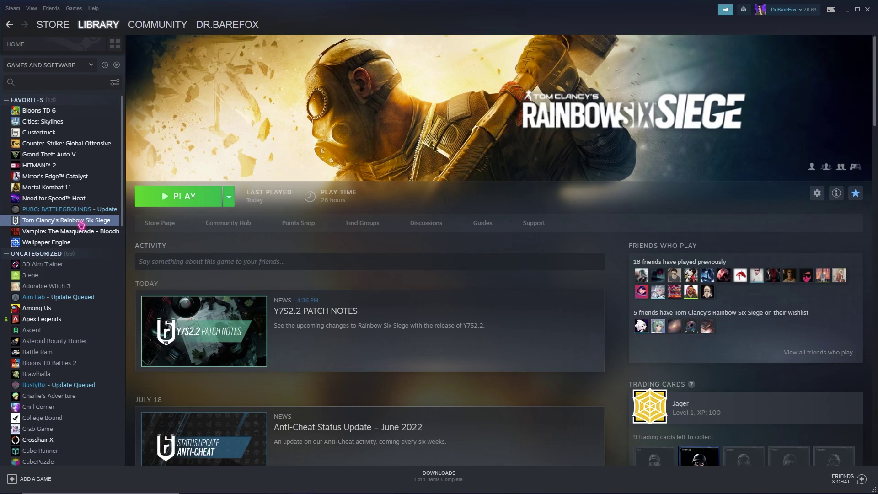
right_click(80, 223)
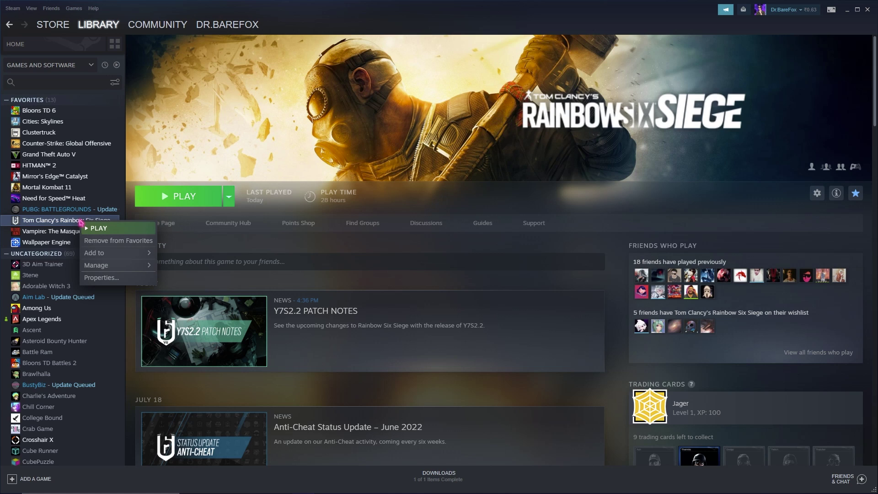
mouse_move(114, 266)
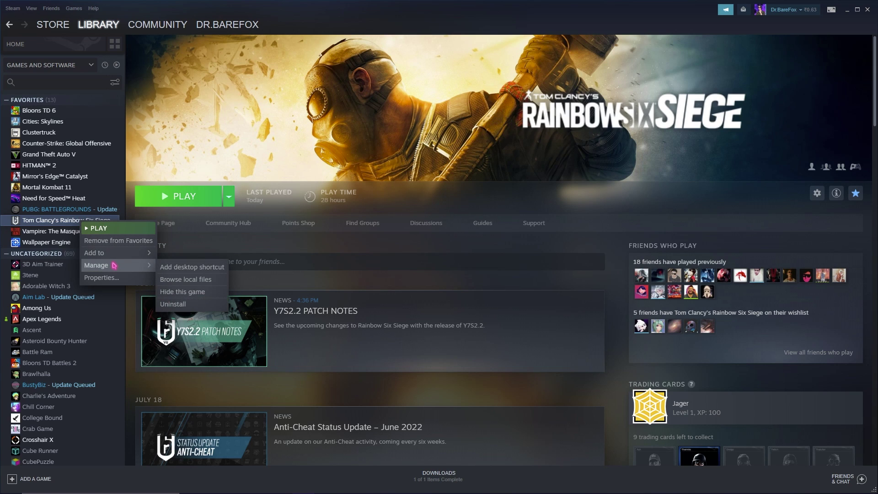
left_click(178, 279)
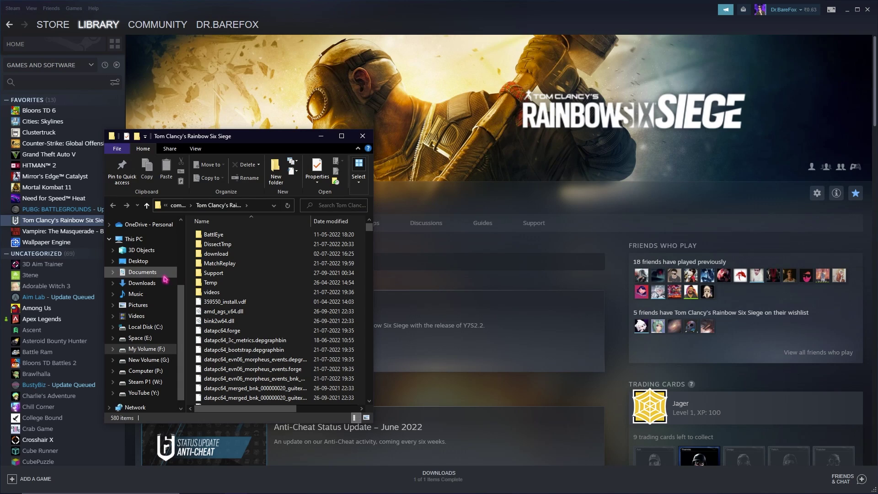
- Select the game folder's full path in the File Explorer address bar
left_click(246, 206)
left_click(264, 205)
left_click(265, 205)
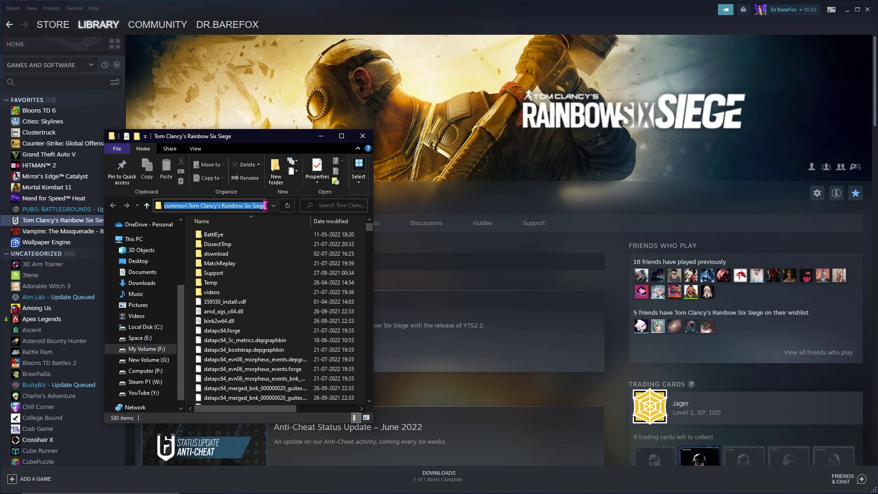
- Add RainbowSix.exe from the pasted game folder path to the Graphics settings app list
key("super")
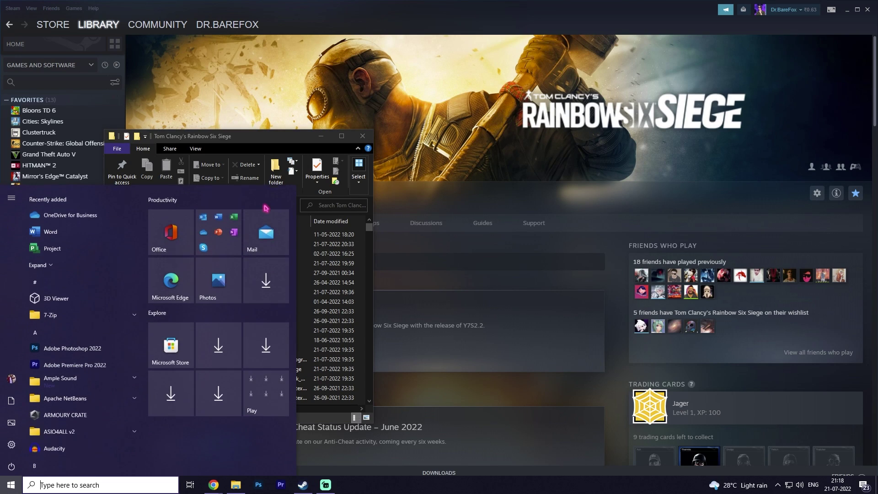
type("game mode")
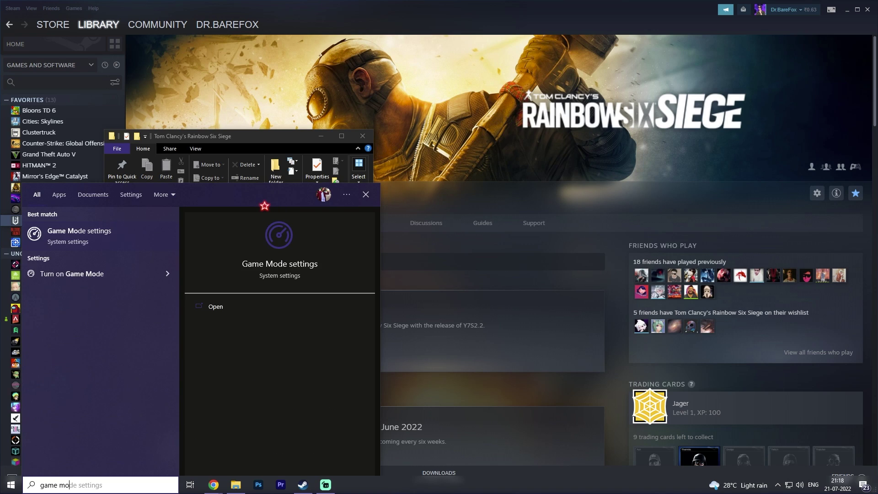
key("Return")
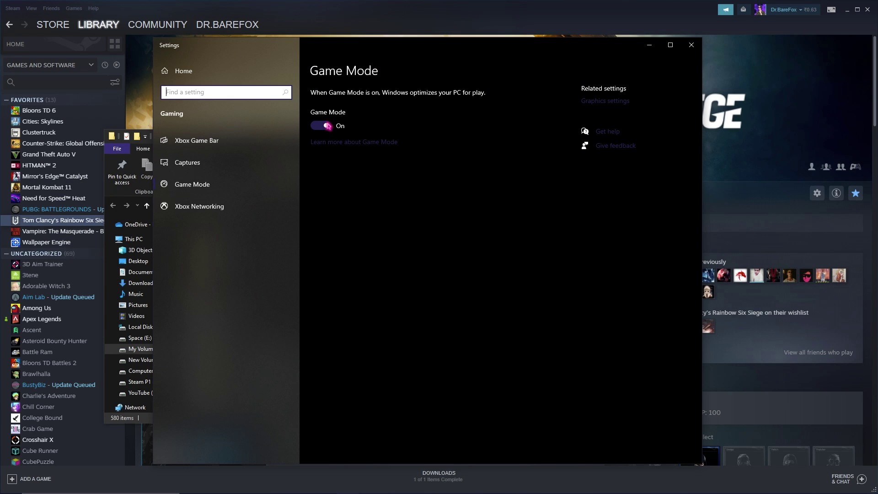
left_click(617, 105)
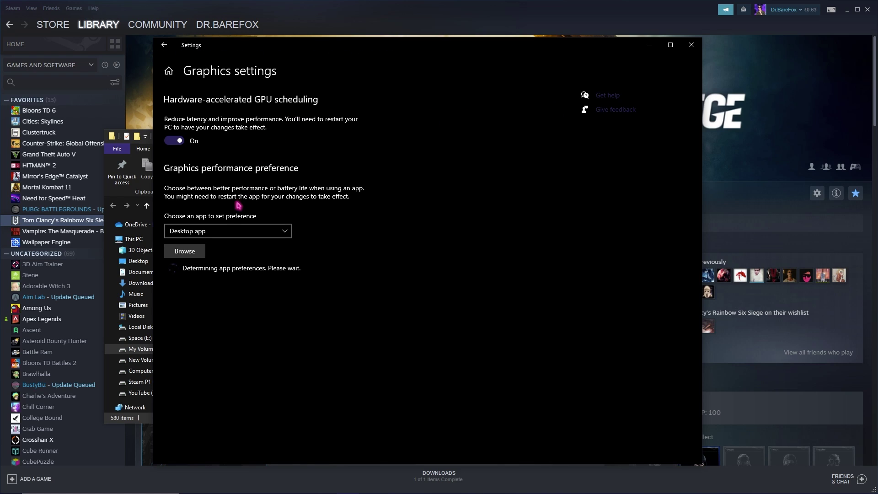
left_click(194, 252)
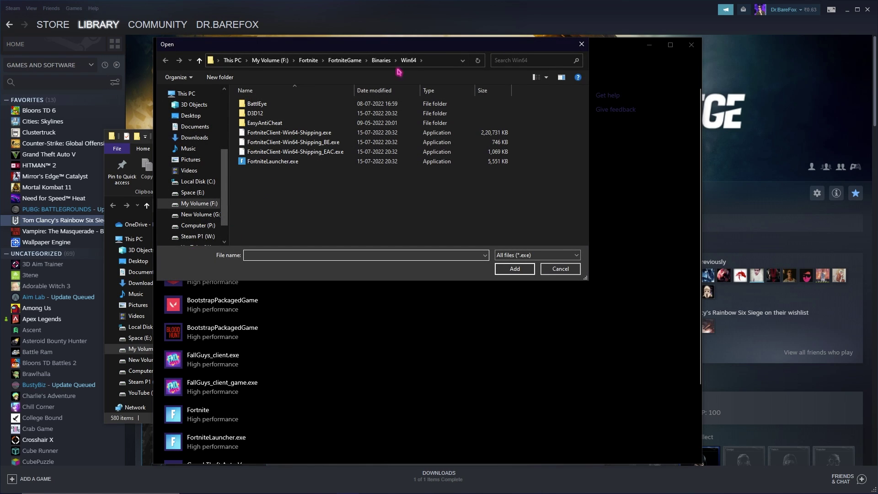
left_click(433, 61)
type("W:\\SteamLibrary\\steamapps\\common\\Tom Clancy's Rainbow Six Siege")
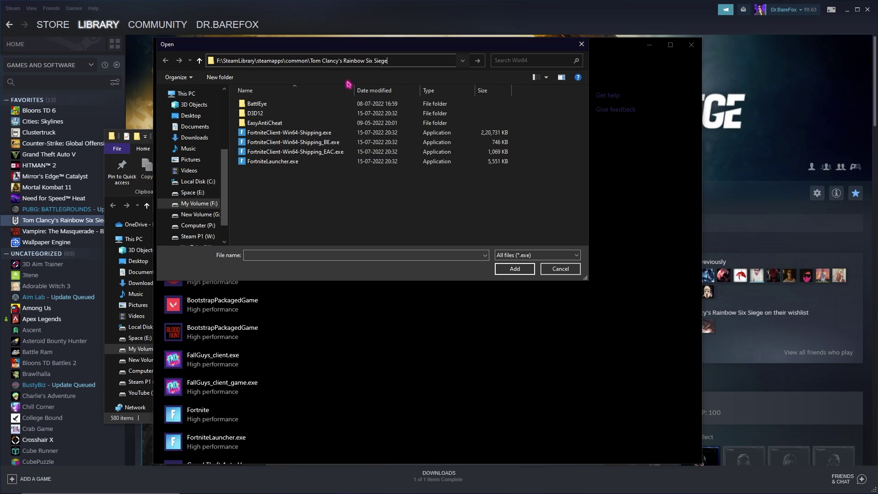
left_click(498, 272)
left_click(269, 173)
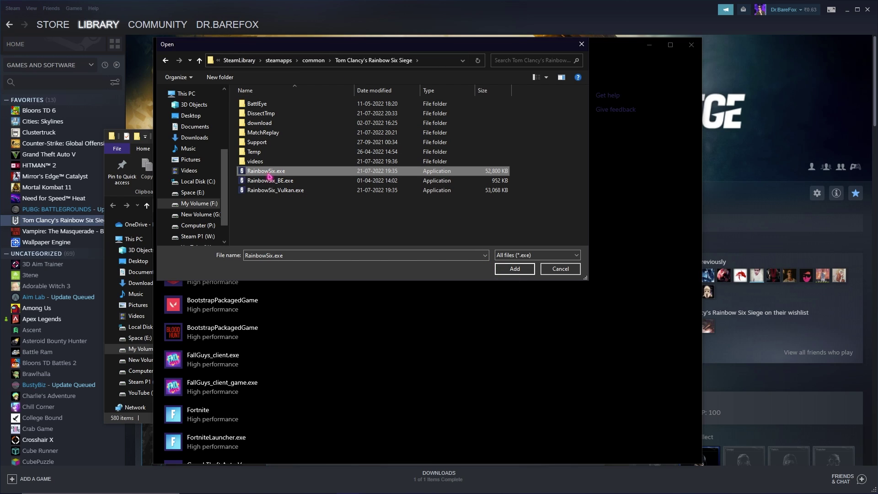
left_click(514, 268)
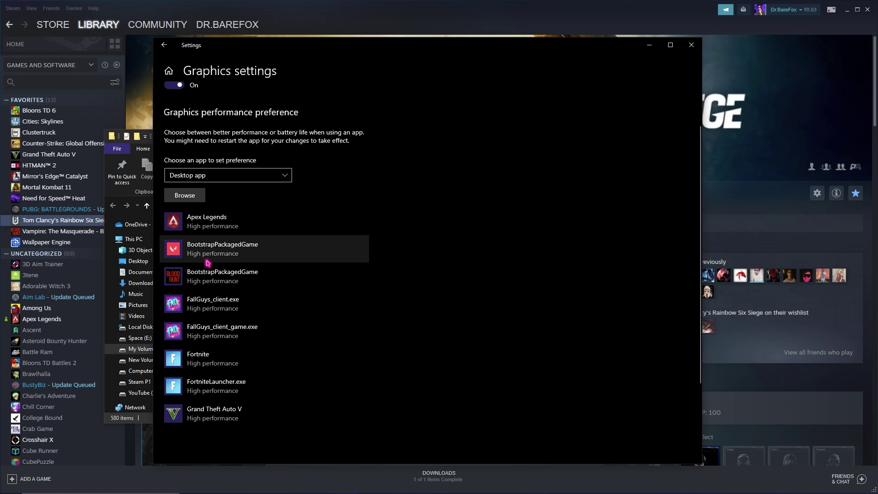
- Set RainbowSix.exe's graphics preference to High performance and save it
left_click(293, 378)
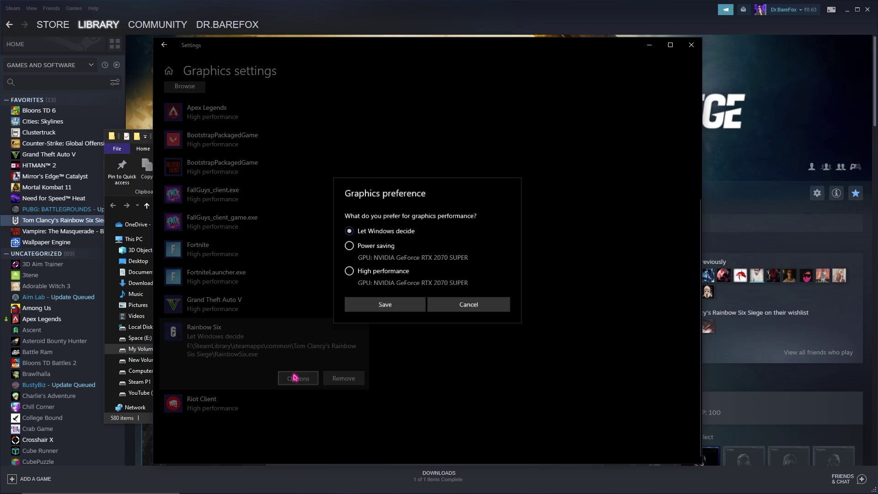
left_click(387, 273)
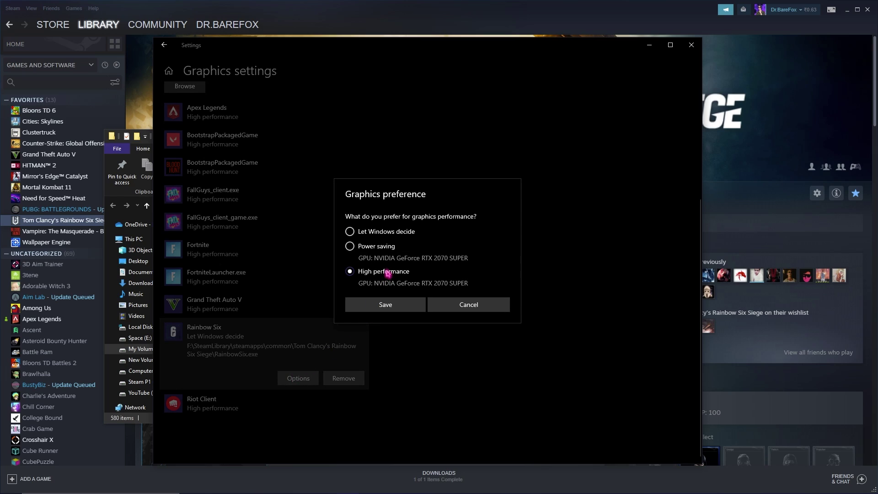
left_click(397, 307)
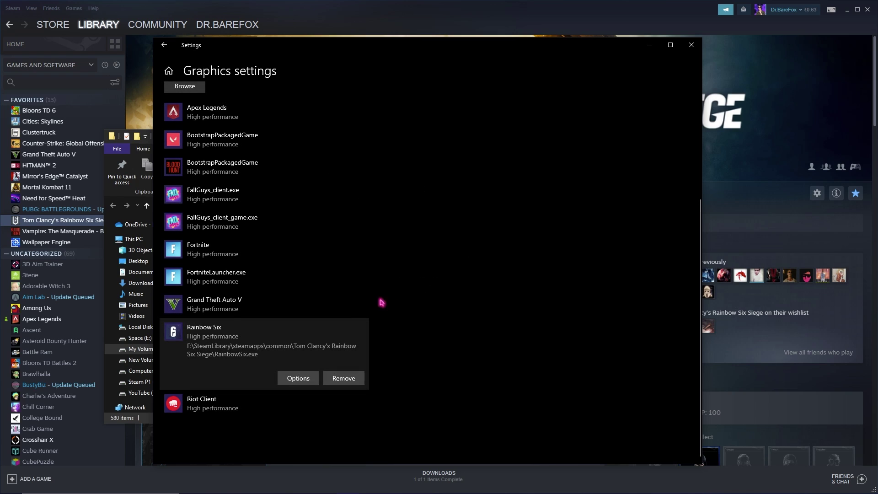
- Close Graphics settings and open the R6 Optimization Pack folder from the desktop
left_click(691, 45)
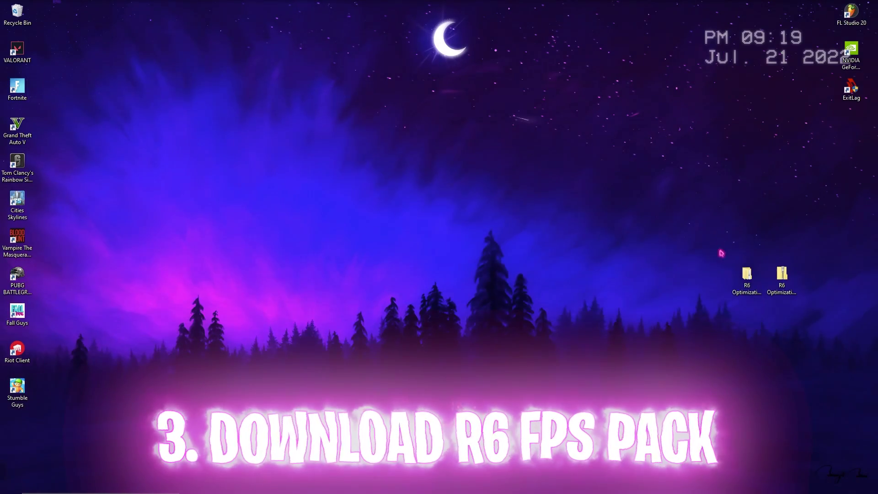
left_click_drag(662, 250, 824, 300)
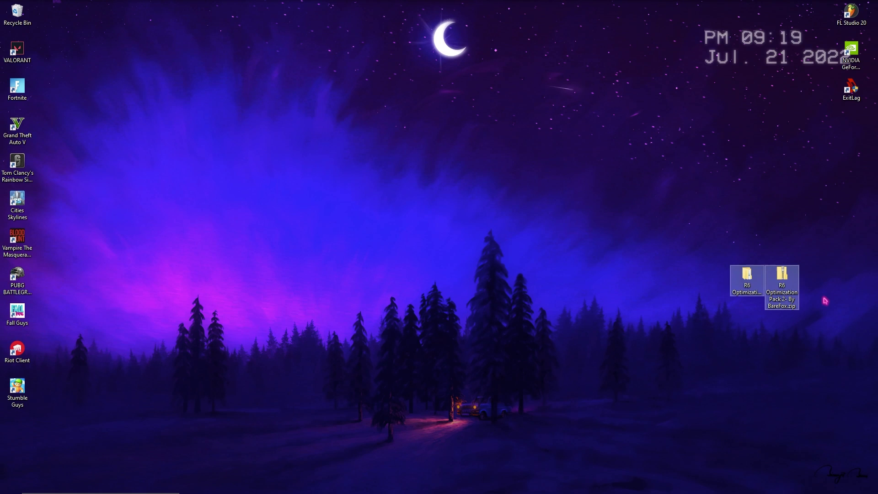
left_click(681, 329)
double_click(751, 274)
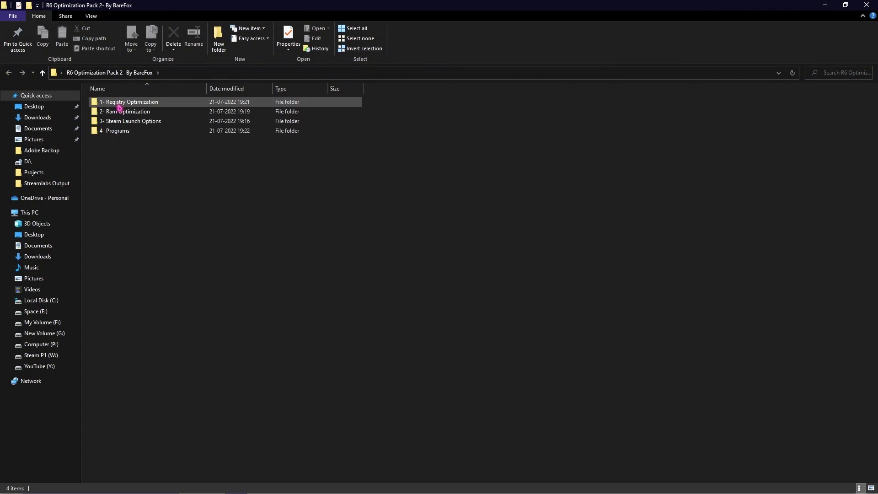
- Go over the pack's Ram, Steam Launch Options and Programs folders, then open 1- Registry Optimization
left_click(120, 112)
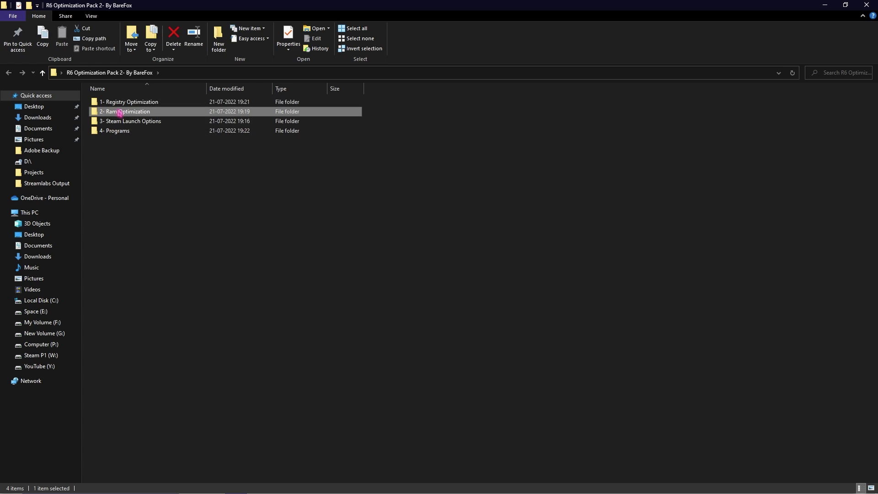
left_click(128, 122)
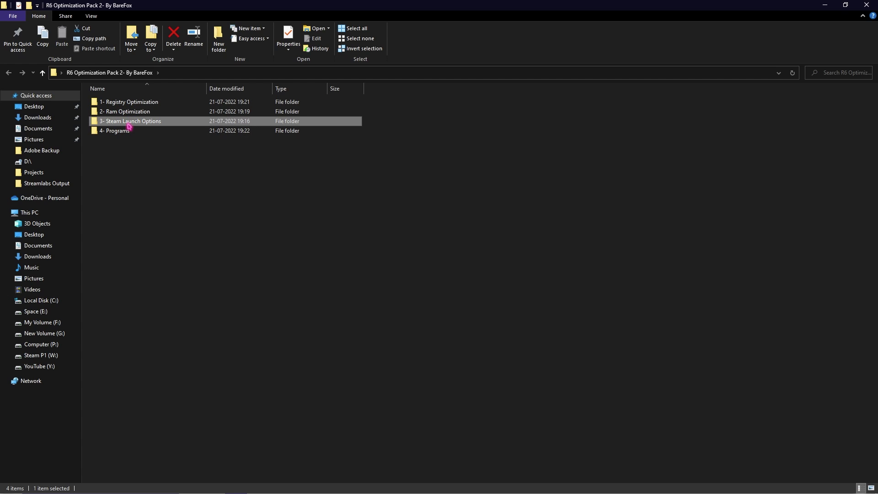
left_click(128, 133)
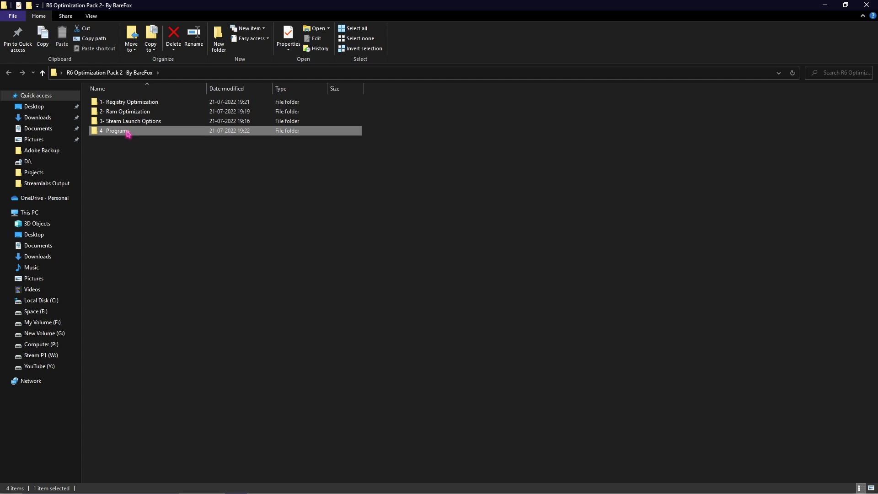
double_click(128, 103)
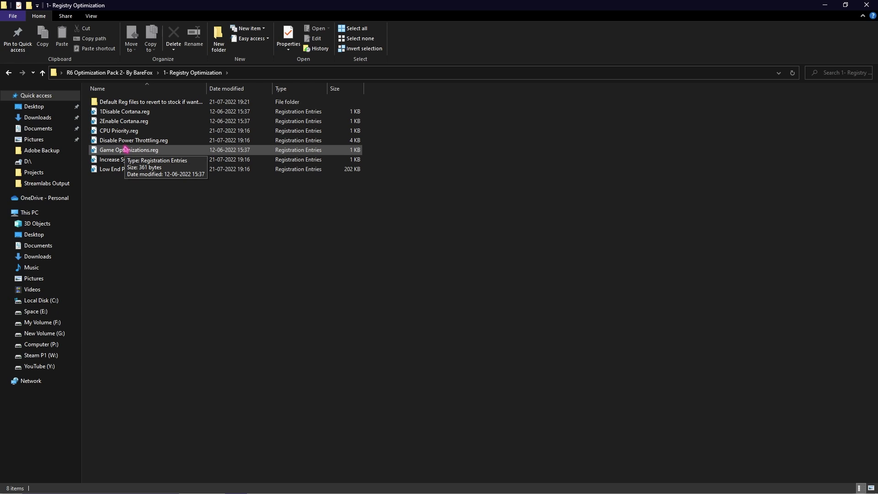
- Review the Cortana, CPU Priority, Power Throttling and responsiveness .reg files and the default-reset folder
left_click(127, 114)
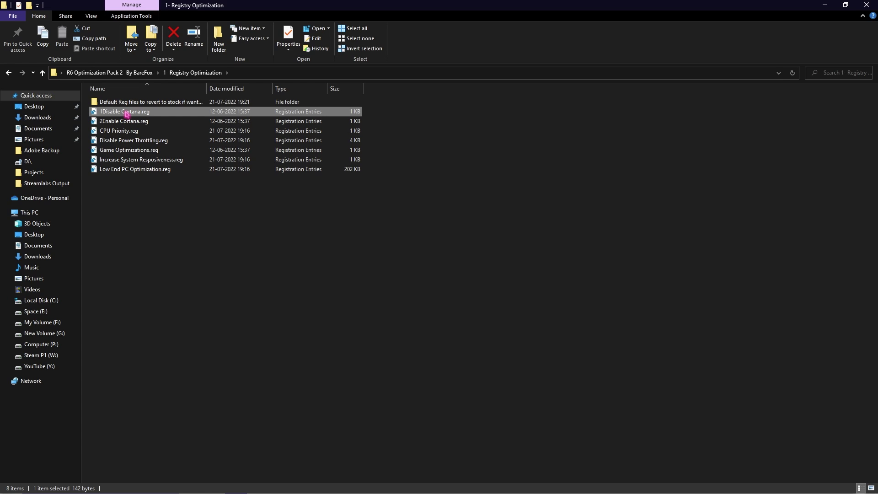
left_click(124, 121)
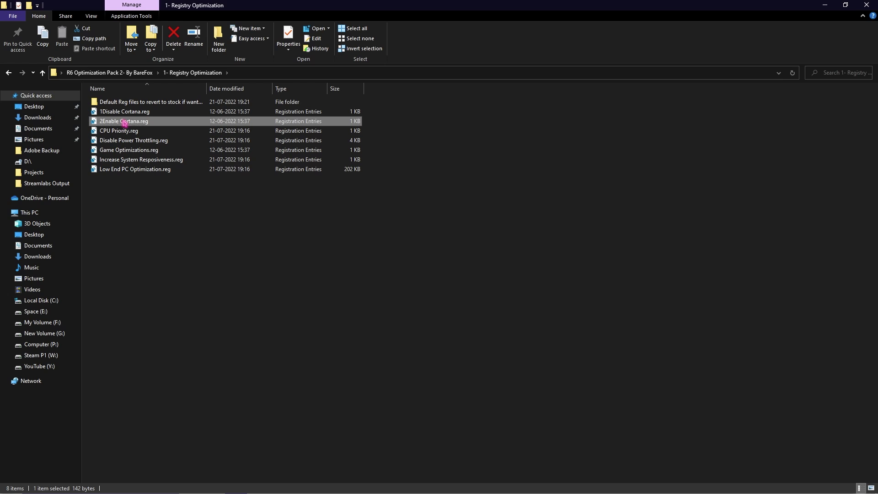
left_click(128, 132)
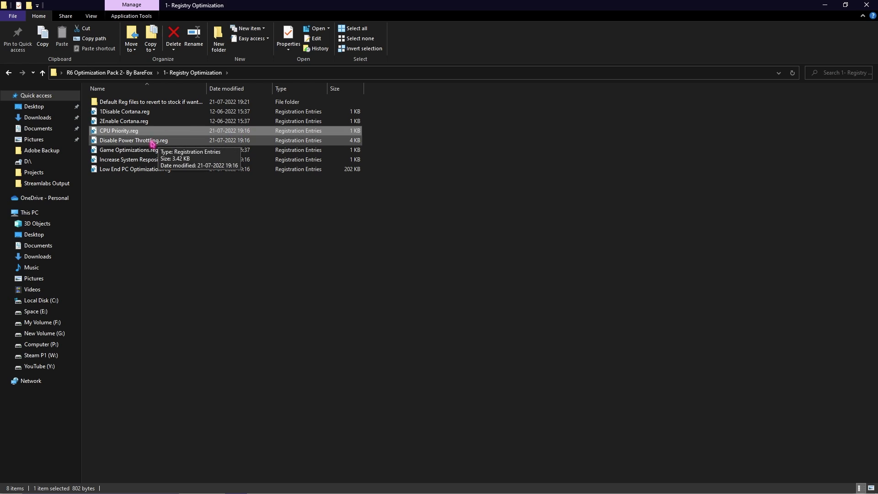
left_click(139, 142)
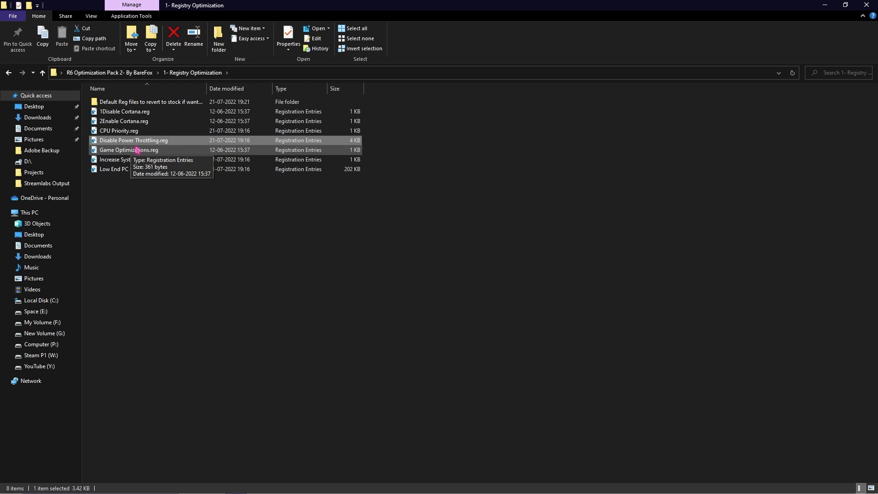
left_click(121, 160)
left_click(175, 172)
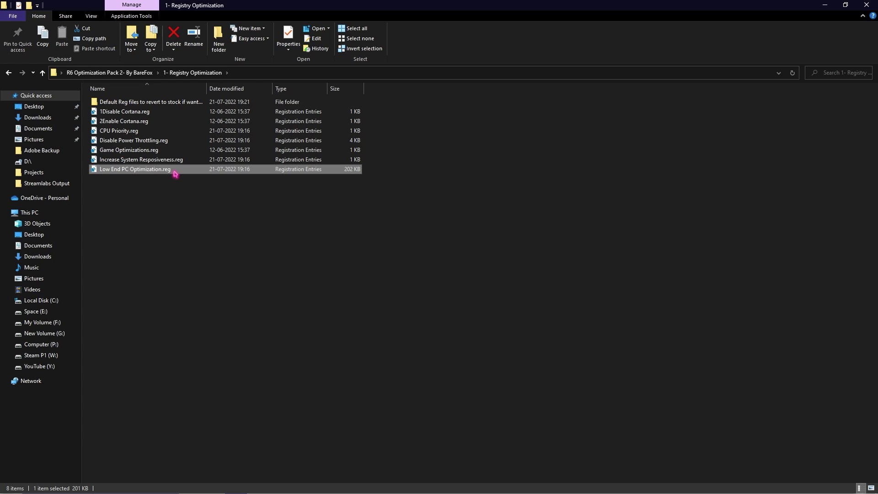
left_click(138, 104)
double_click(138, 104)
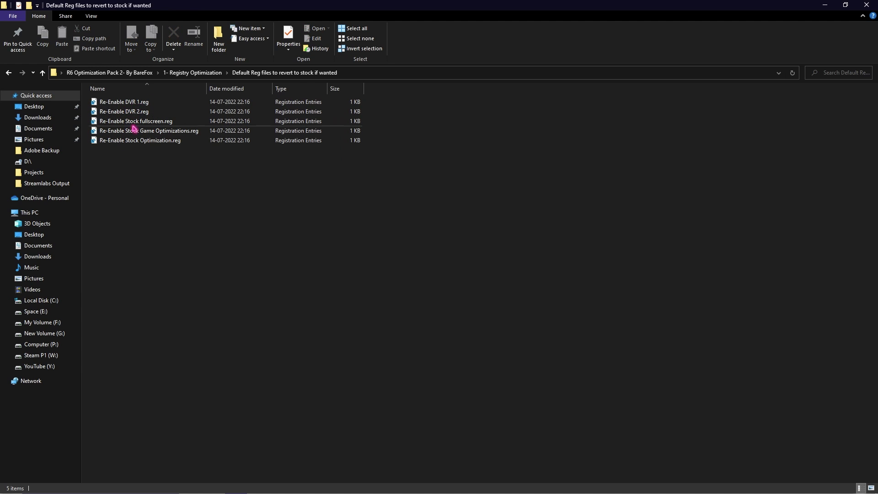
left_click(196, 74)
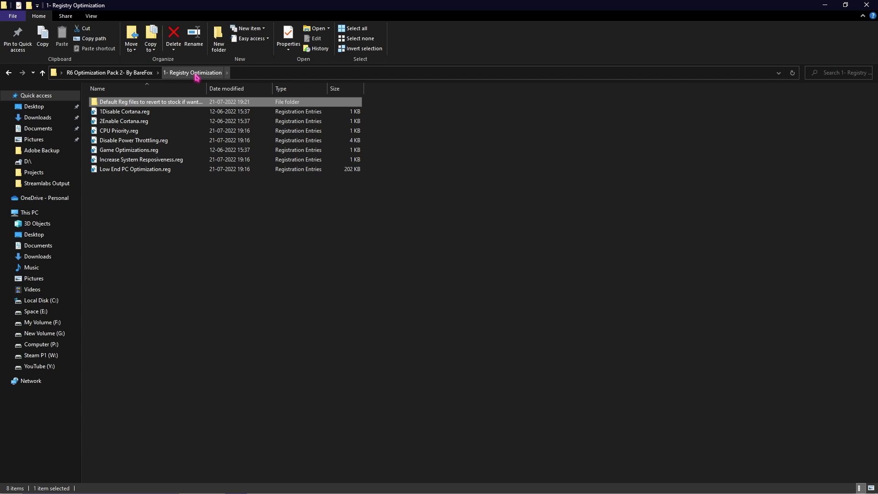
- Show the actions for 1Disable Cortana.reg, then open the 2- Ram Optimization folder
left_click(138, 112)
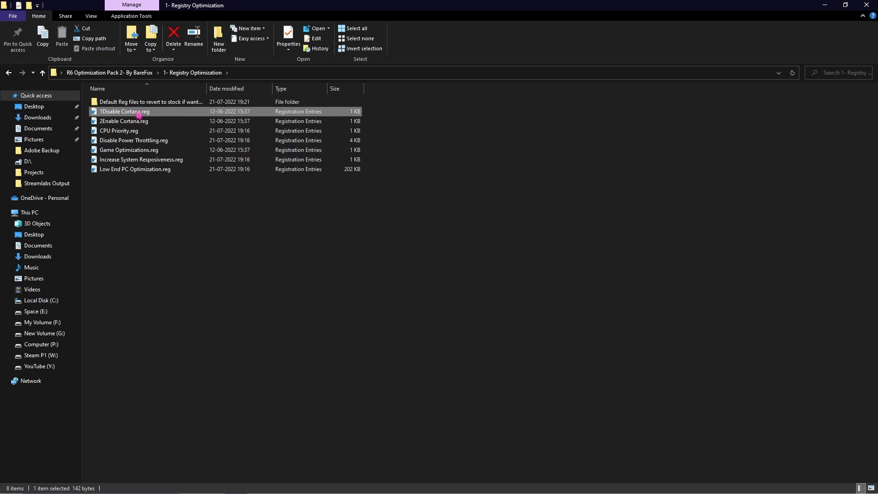
right_click(138, 114)
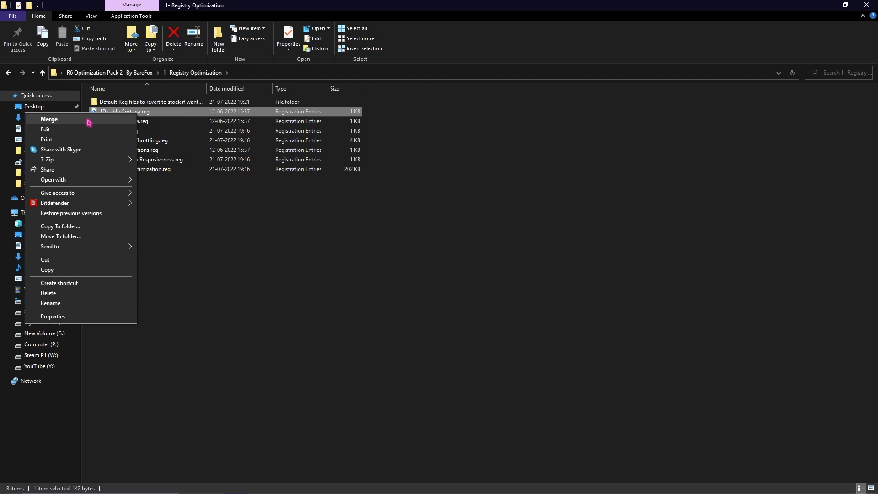
left_click(228, 180)
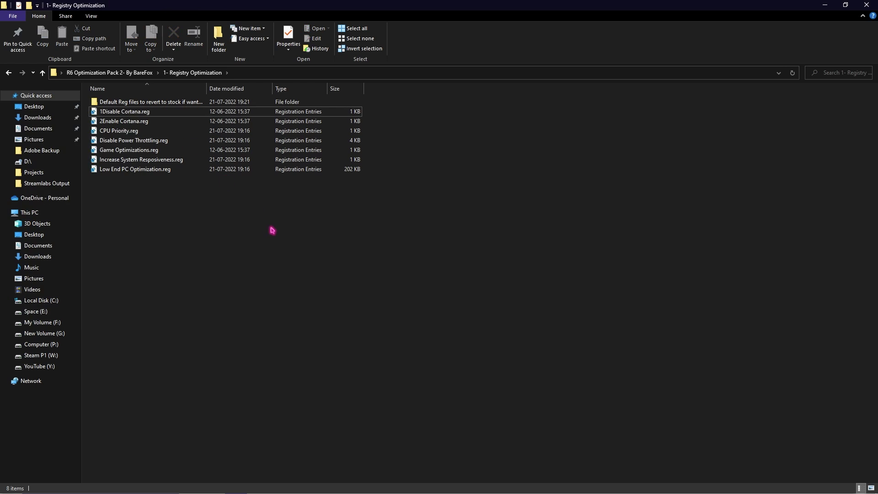
key("alt+Left")
left_click(131, 114)
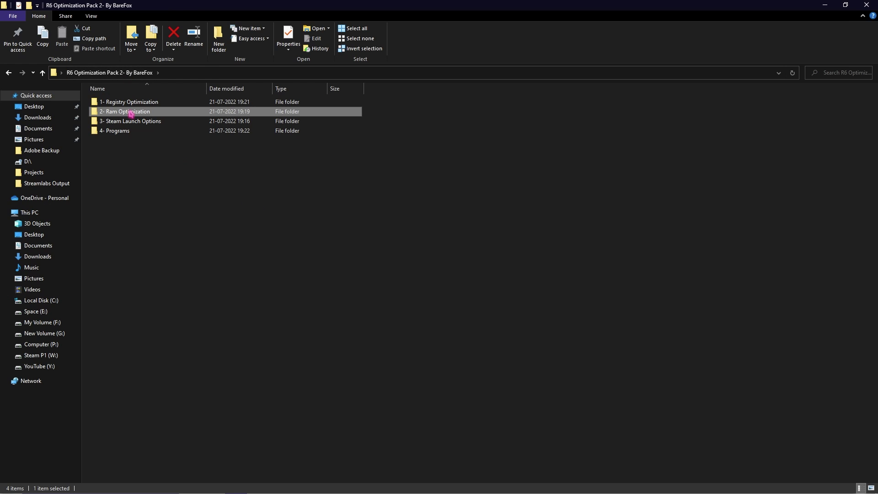
double_click(132, 112)
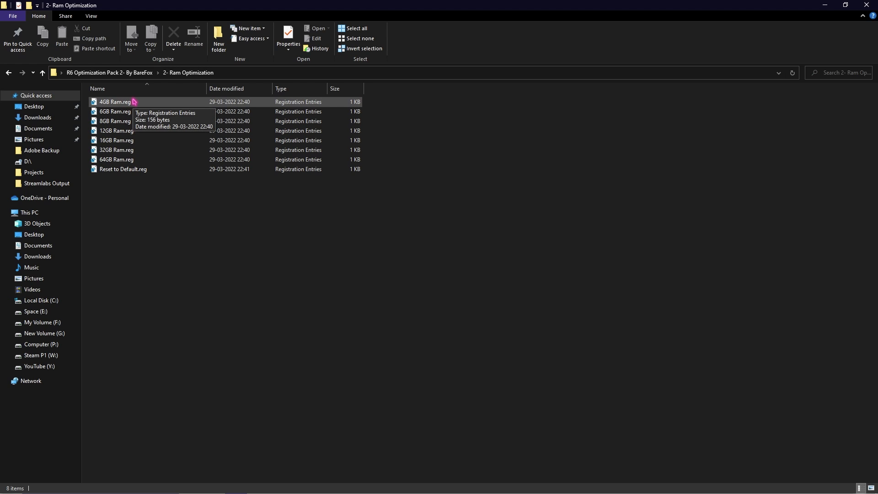
key("super")
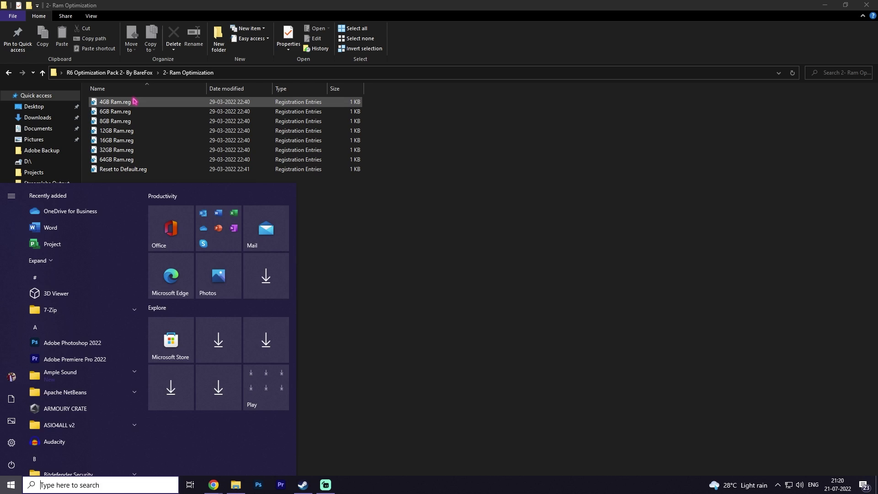
type("sys")
key("Return")
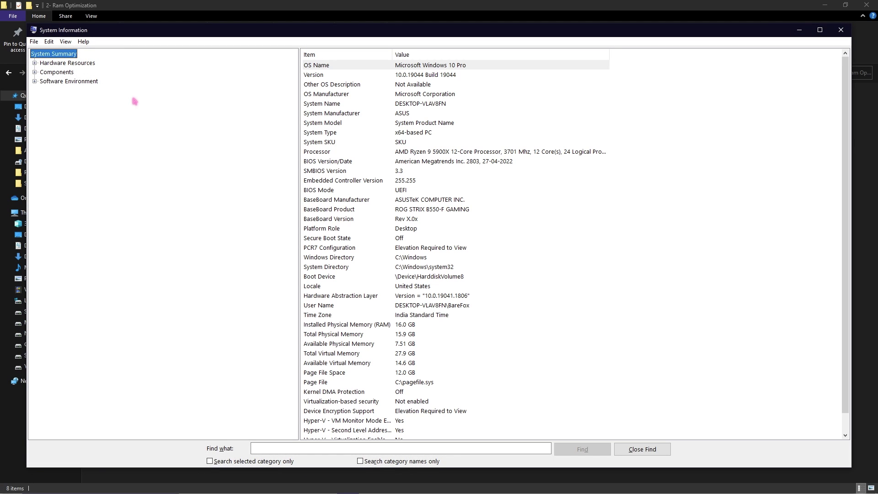
scroll(414, 278, "down", 1)
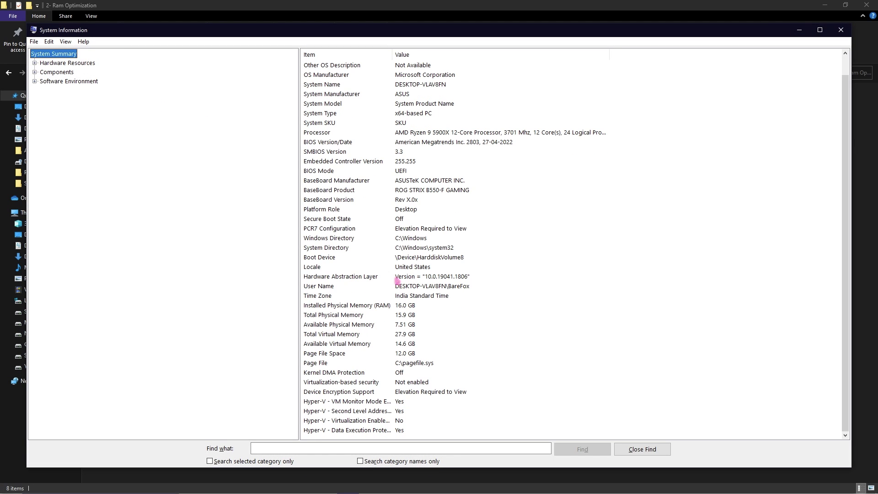
left_click(323, 307)
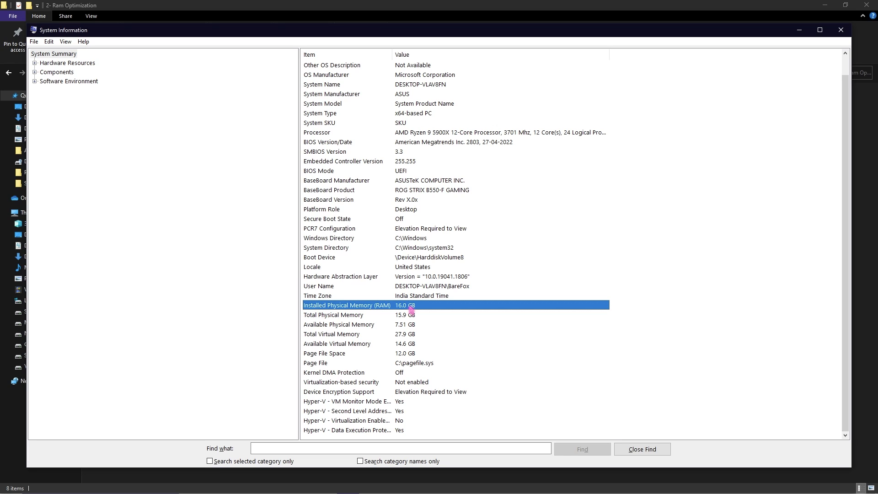
left_click(841, 30)
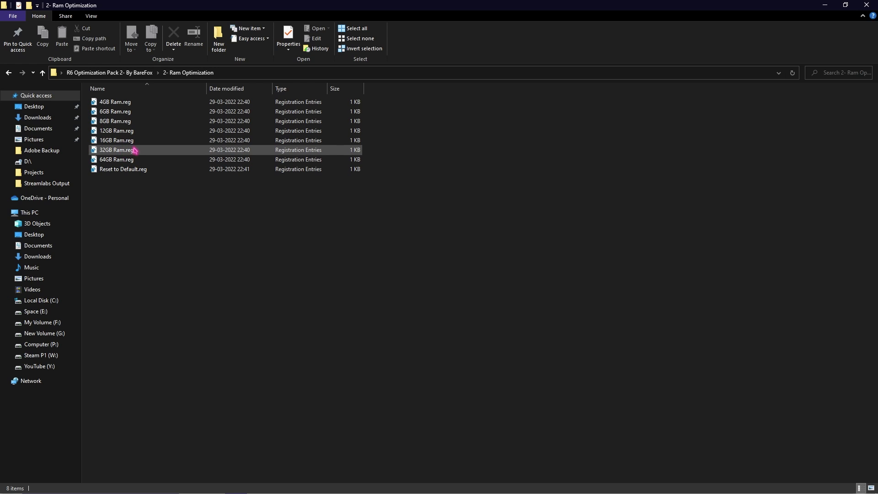
left_click(122, 172)
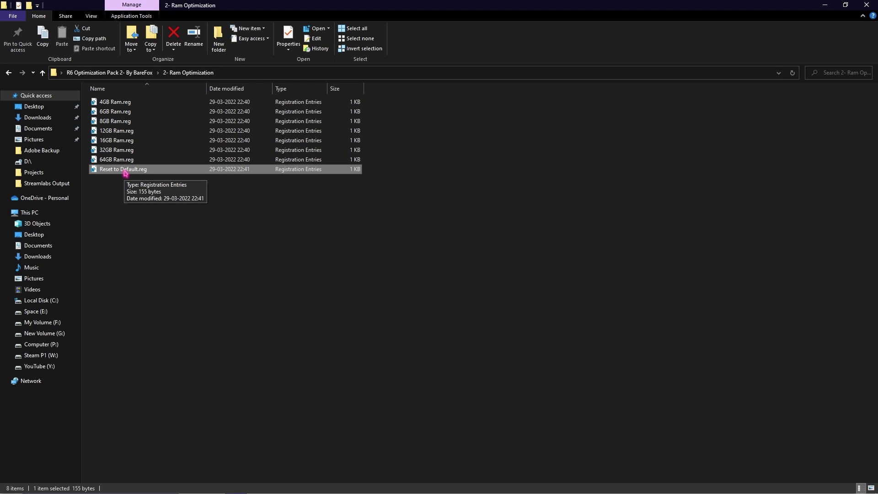
- Open Steam Launch Options.txt in 3- Steam Launch Options to get the -high option
left_click(118, 72)
double_click(160, 122)
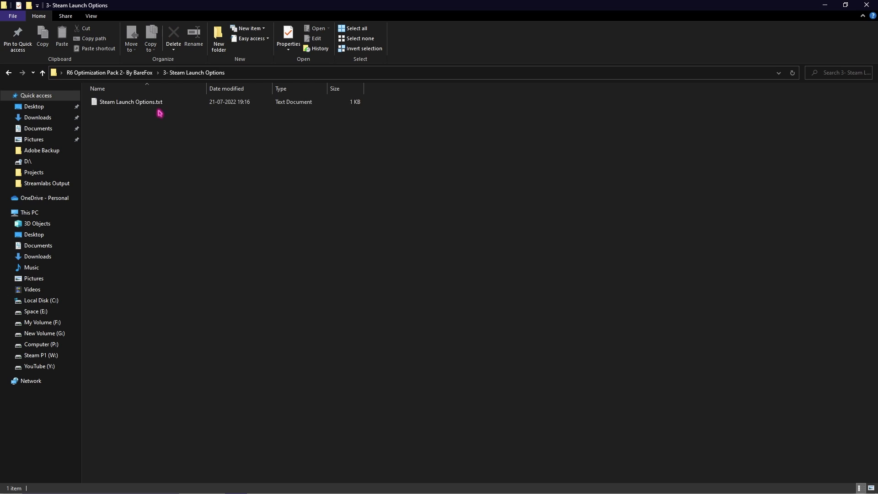
double_click(160, 102)
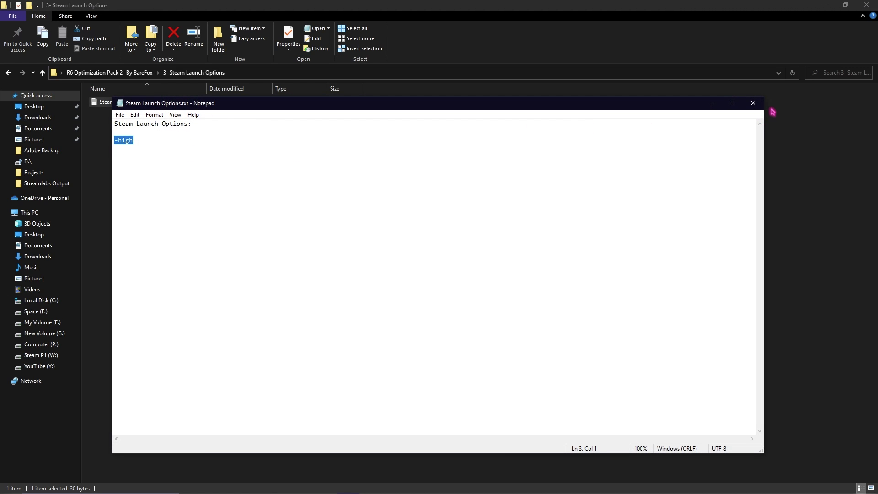
left_click(753, 103)
- Paste -high into Rainbow Six Siege's Steam launch options, then hide Steam
key("super")
left_click(303, 485)
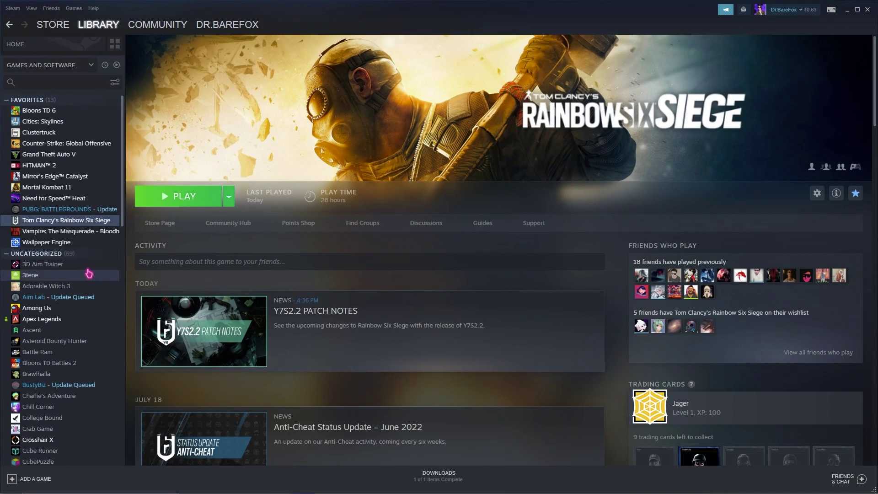
right_click(92, 223)
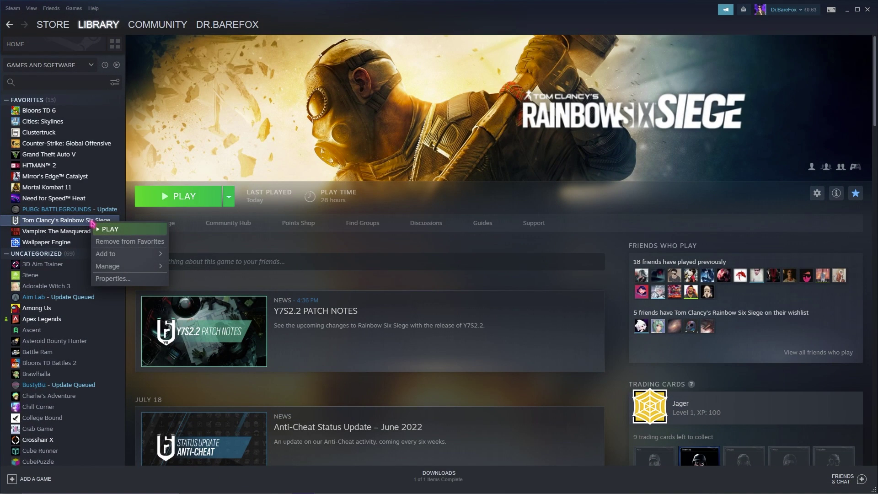
left_click(113, 279)
left_click(383, 239)
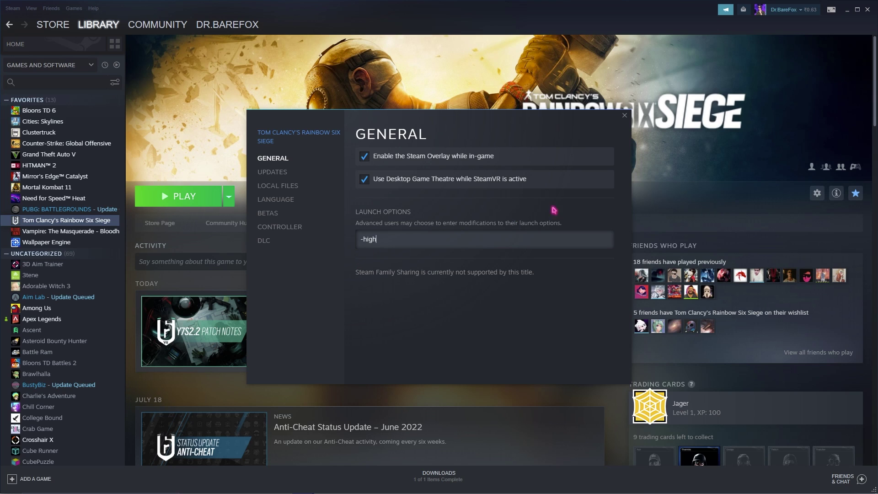
left_click(624, 115)
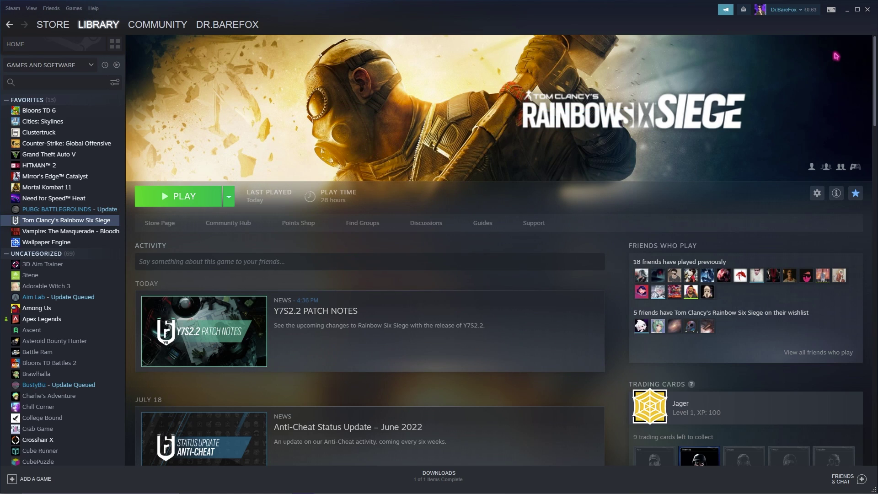
left_click(847, 9)
- Launch Mem Reduct from the pack's 4- Programs folder
left_click(123, 75)
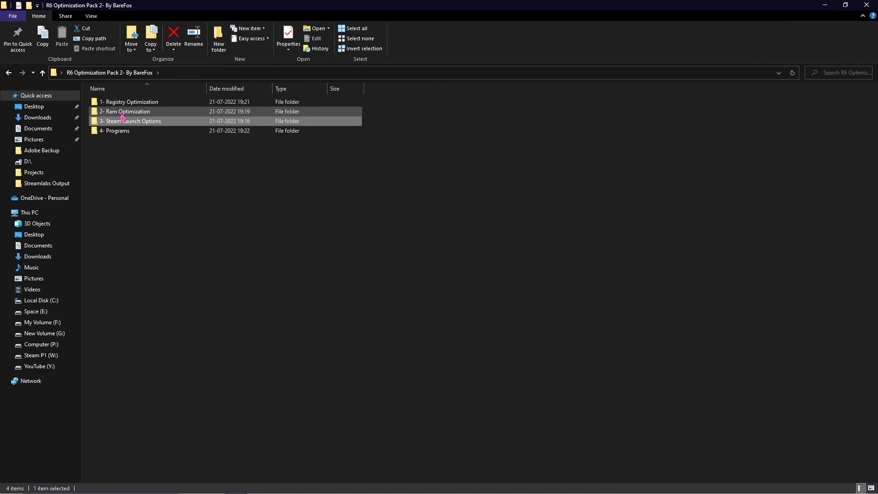
double_click(121, 131)
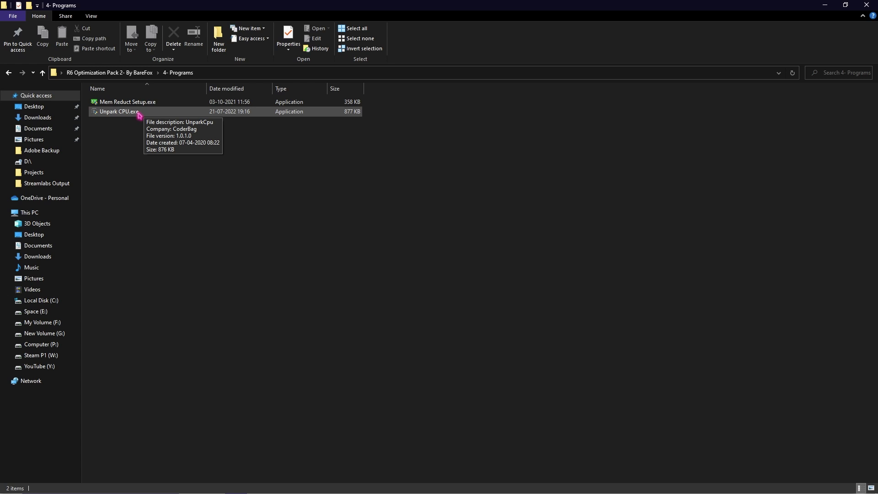
double_click(127, 102)
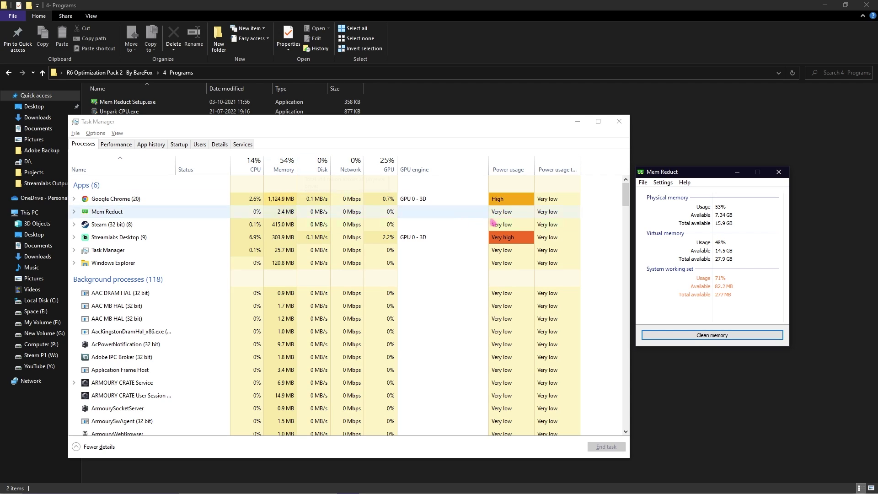
- Clean memory, dropping usage from 53% to 29%, then close Mem Reduct and Task Manager
left_click(706, 335)
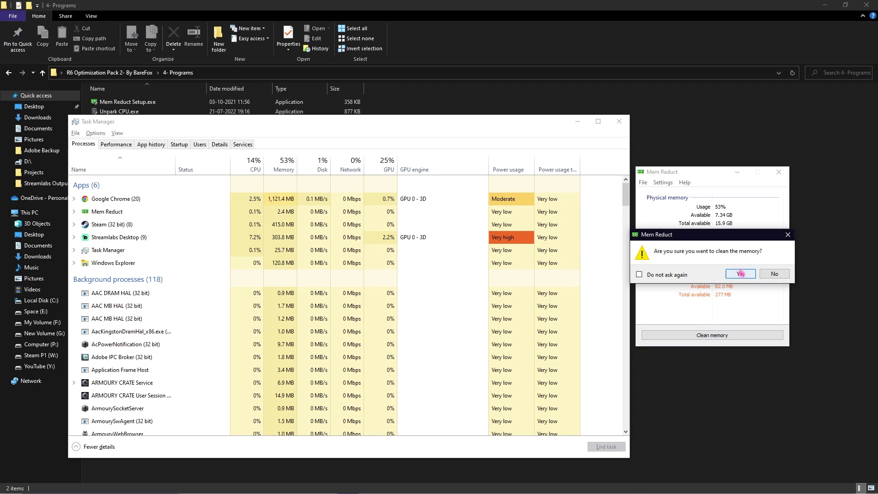
left_click(729, 273)
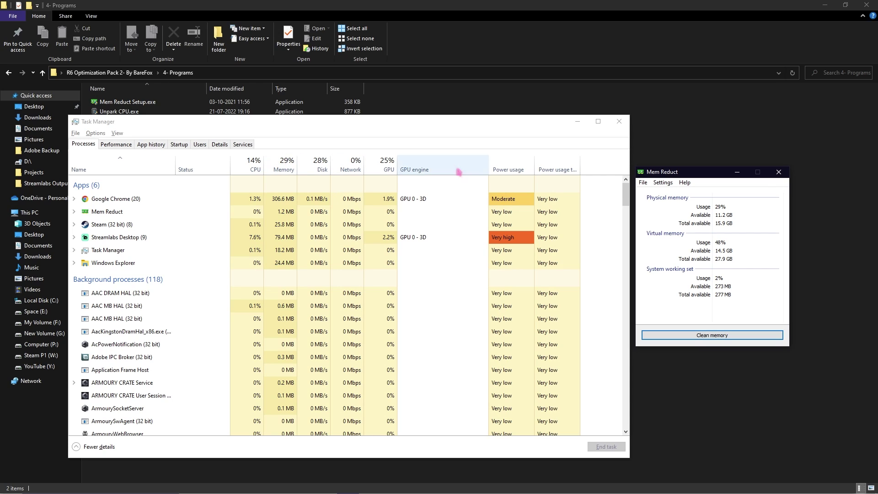
left_click(779, 172)
left_click(635, 123)
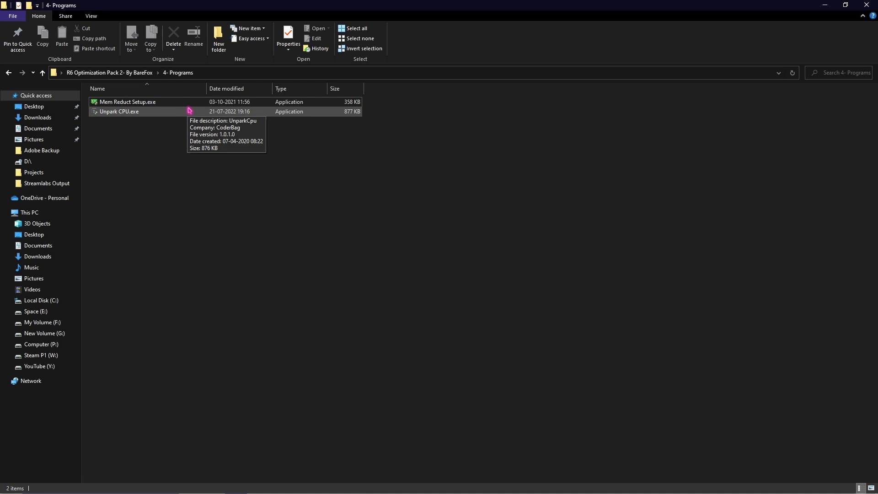
- Run Unpark CPU.exe, apply a 100% core parking index, and return to the pack folder
double_click(189, 111)
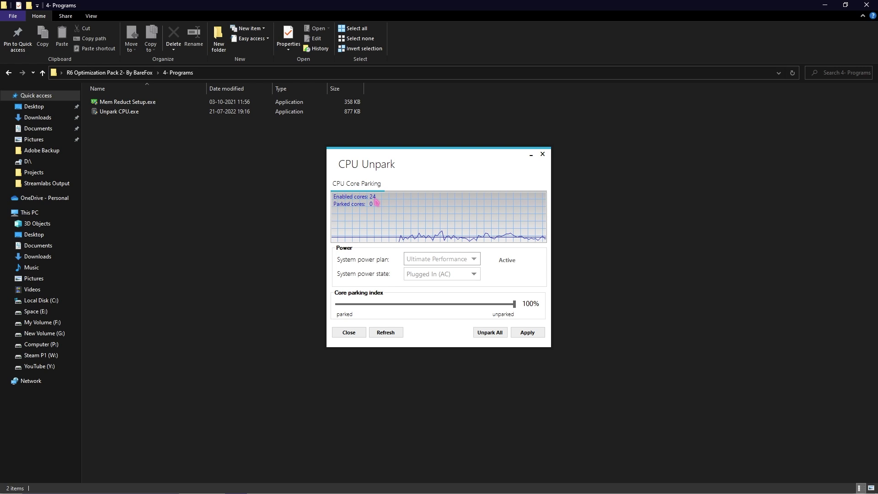
mouse_move(515, 304)
left_mouse_down()
mouse_move(392, 304)
mouse_move(525, 313)
left_mouse_up()
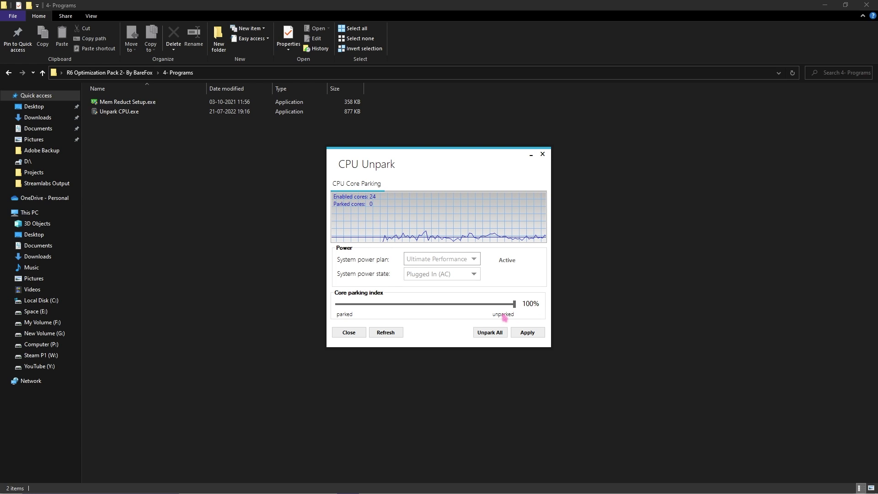
left_click(527, 332)
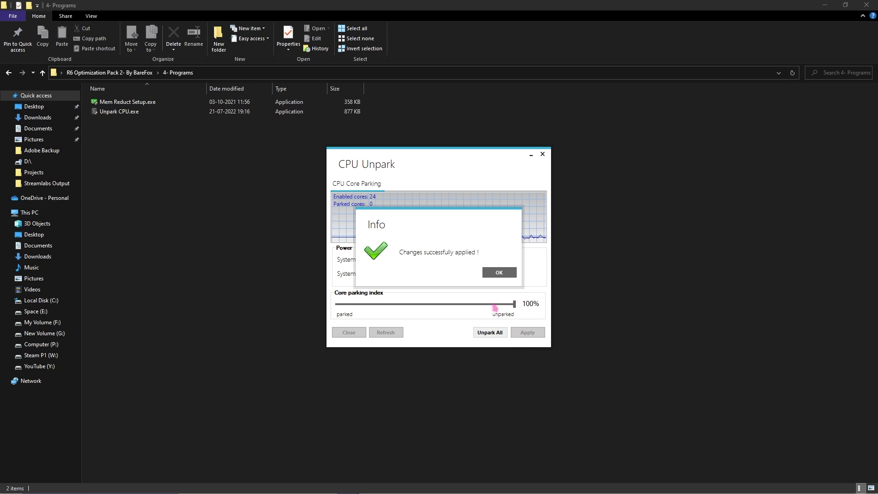
left_click(483, 275)
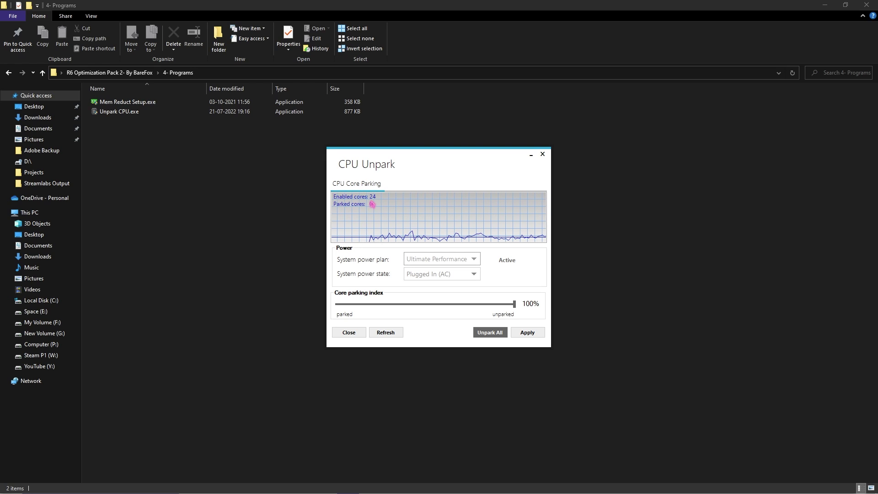
left_click(107, 74)
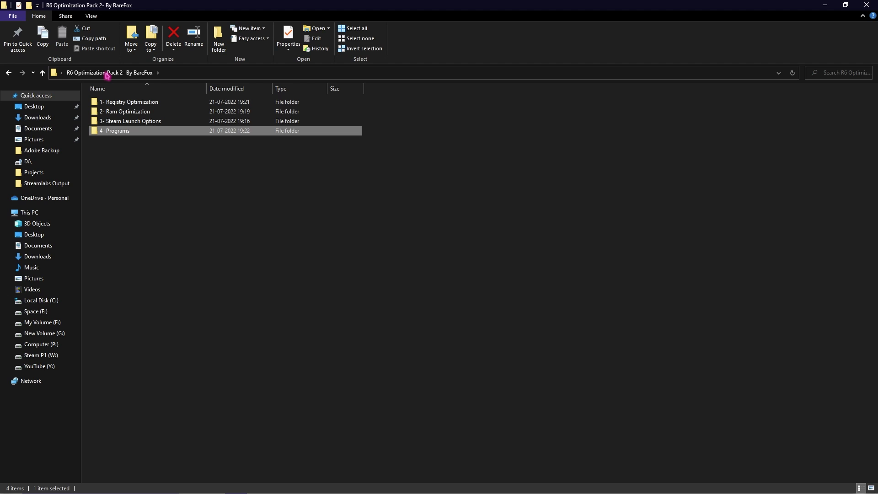
- Close the File Explorer window to reveal the ExitLag client
left_click(867, 6)
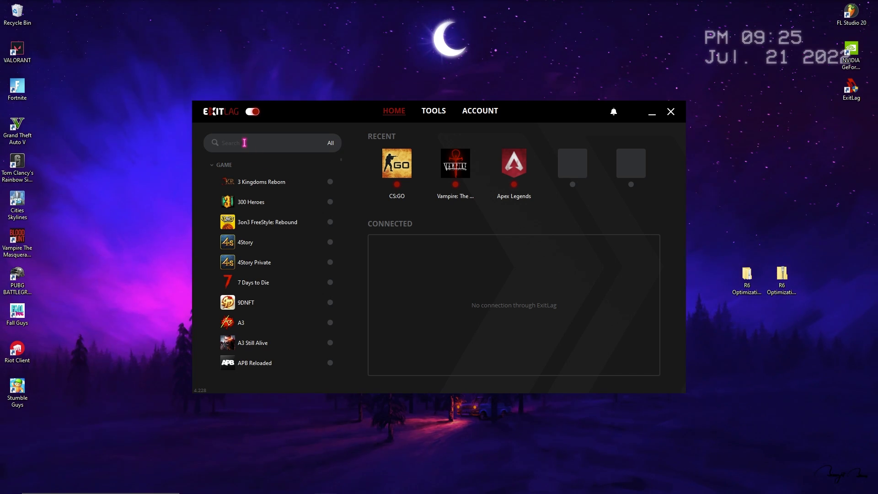
- Find Rainbow Six in ExitLag, choose AE Dubai01 with in-country routes first, and apply routes
left_click(244, 143)
type("ra")
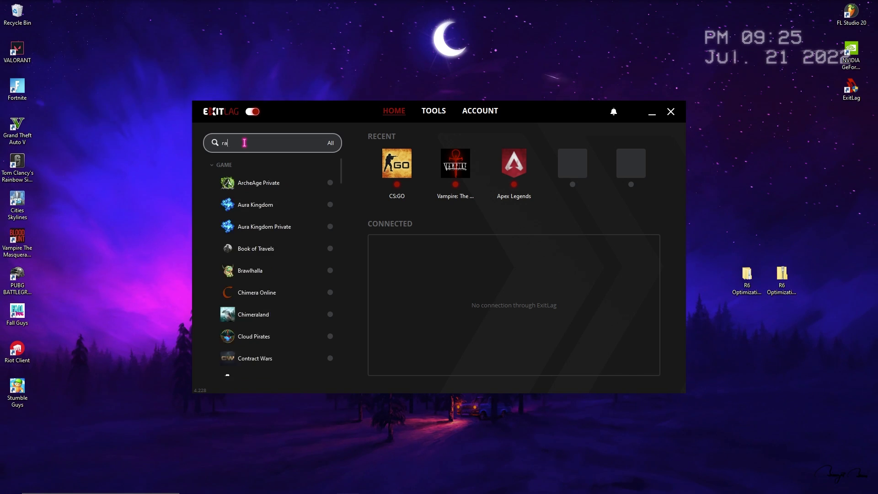
type("inbow")
left_click(261, 187)
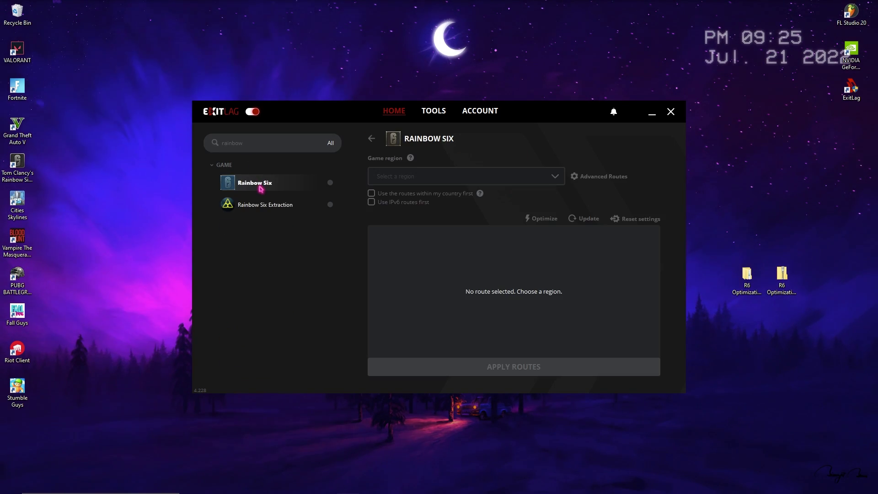
left_click(430, 179)
scroll(420, 247, "down", 3)
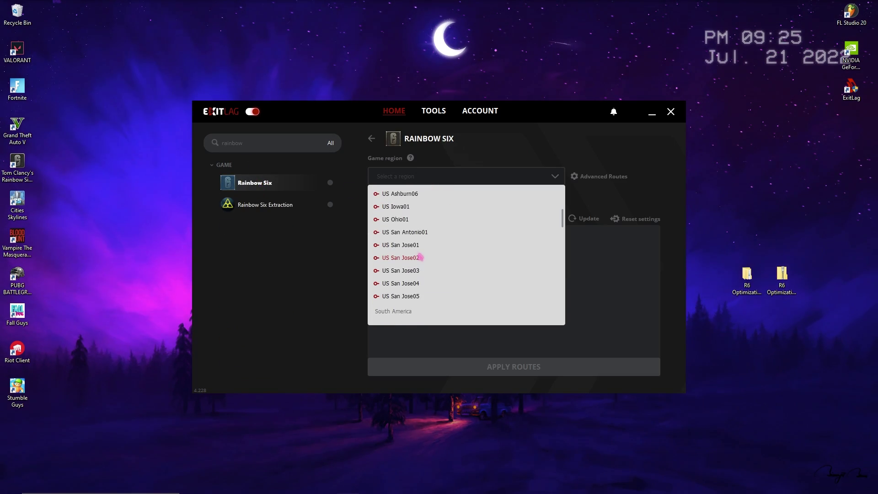
scroll(420, 257, "down", 10)
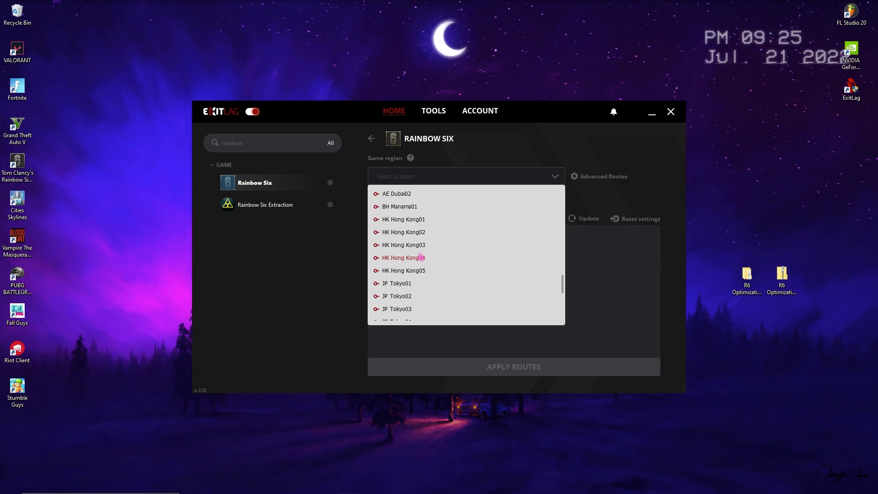
scroll(421, 258, "up", 1)
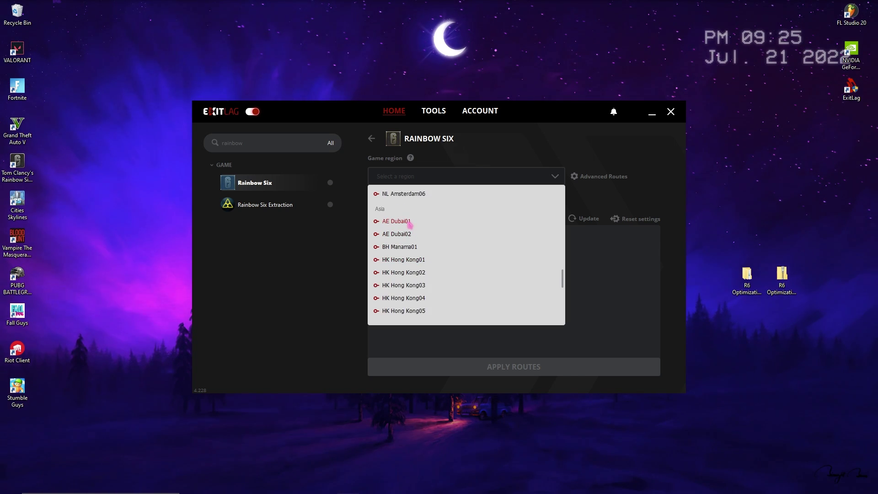
left_click(396, 221)
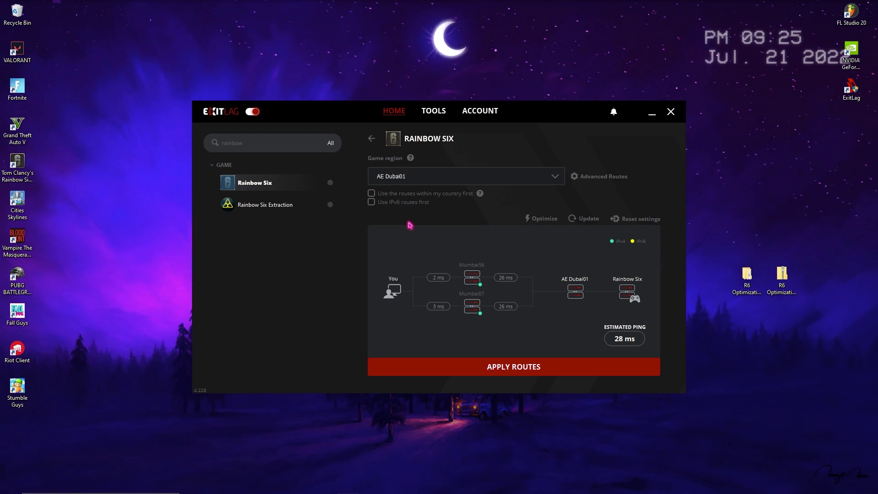
left_click(380, 195)
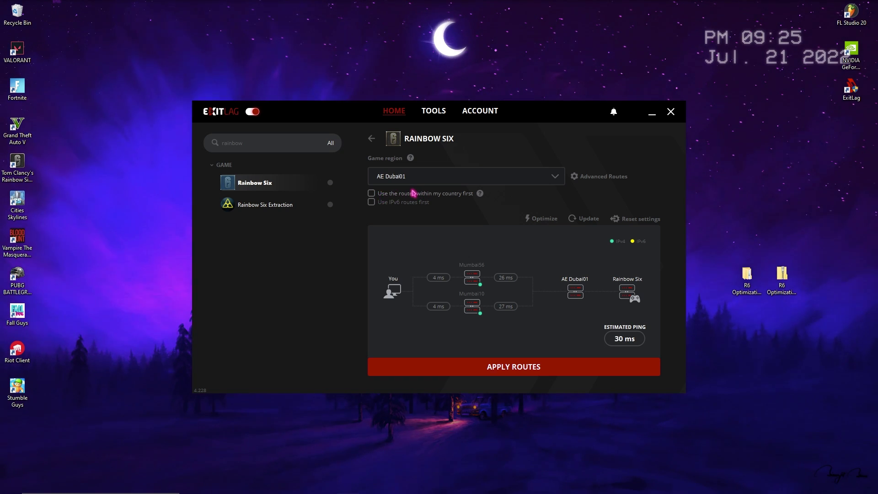
left_click(604, 374)
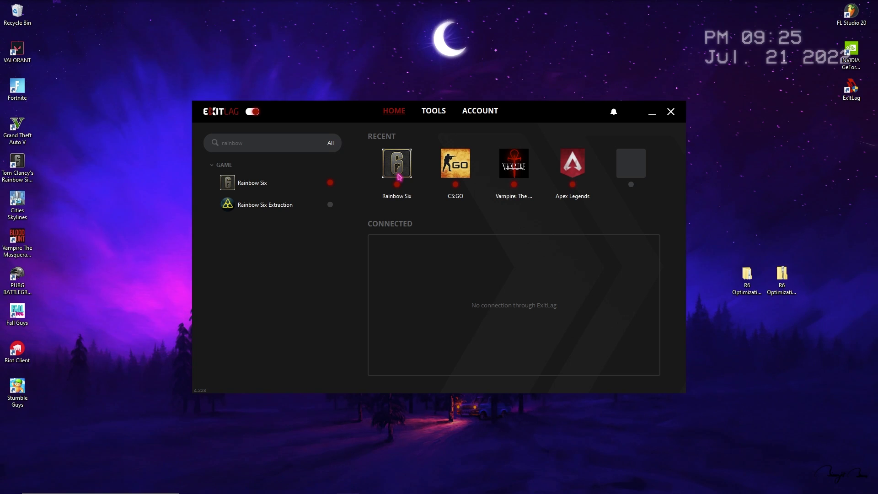
- Look over the FPS BOOST options under ExitLag's TOOLS section
left_click(434, 117)
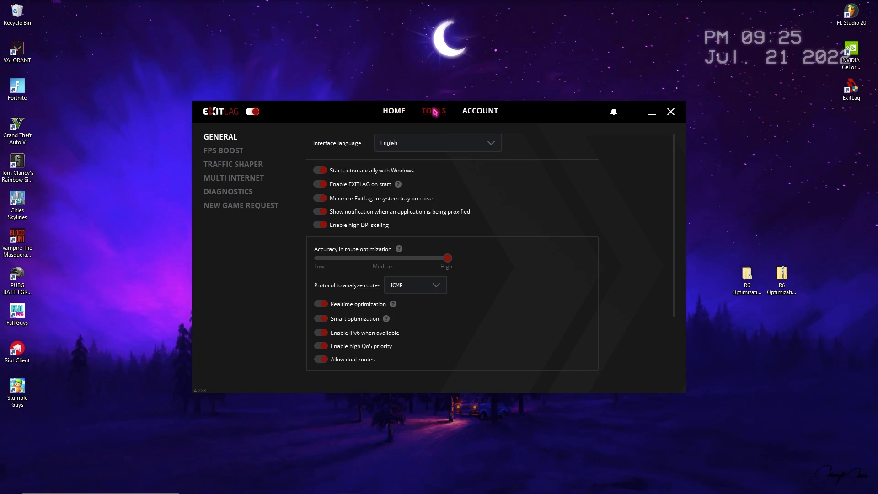
left_click(232, 151)
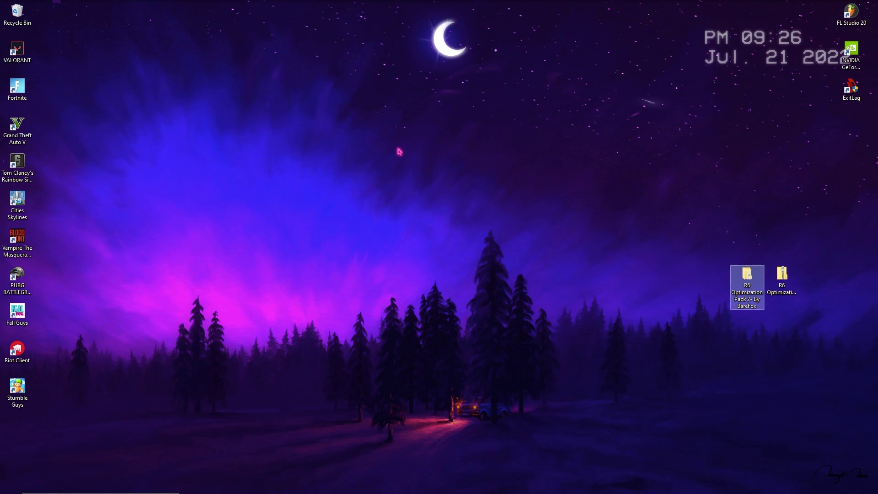
- Launch Rainbow Six Siege and go to the Graphics tab of its Options
left_click(28, 169)
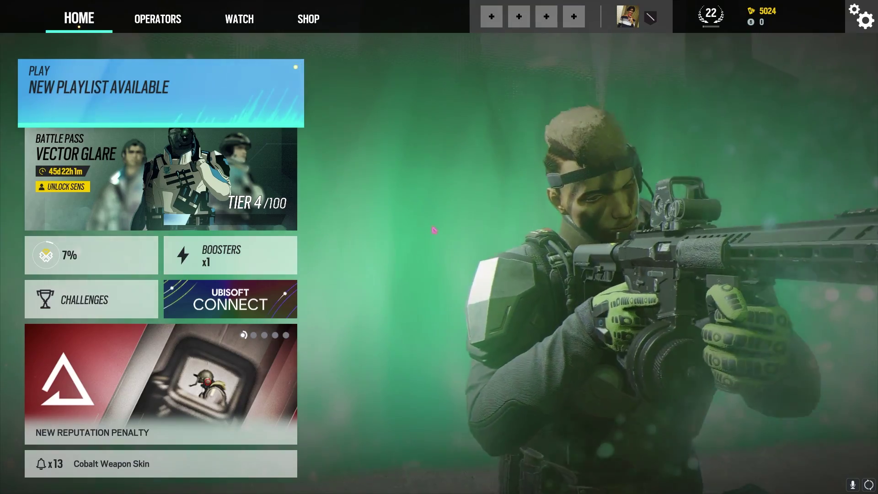
left_click(868, 20)
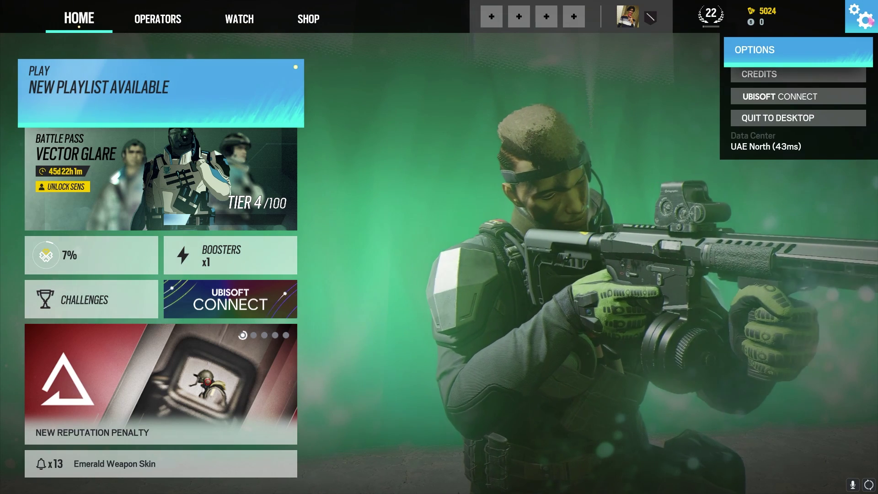
left_click(773, 54)
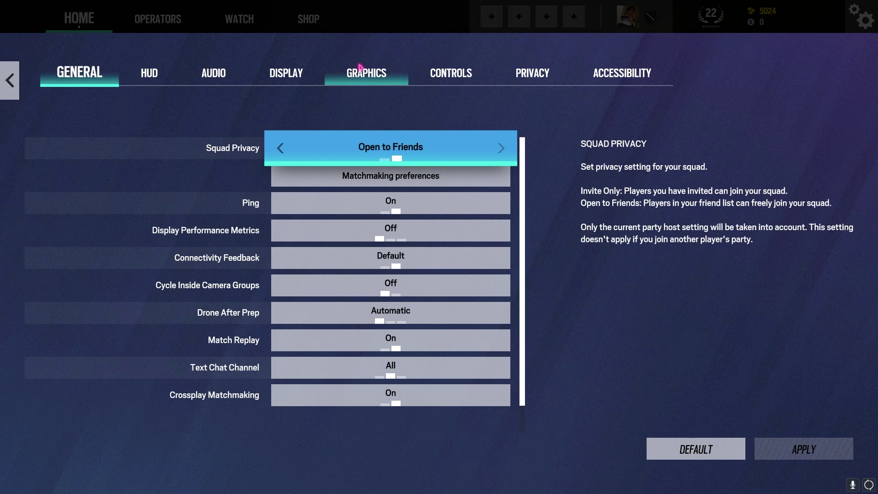
left_click(360, 68)
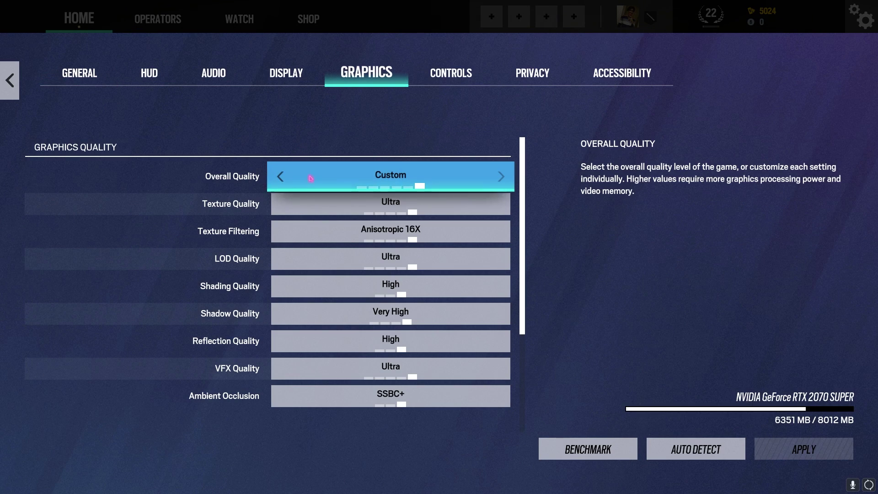
- Lower Overall Quality from Custom through Medium to Low, then review the Anti-Aliasing setting
left_click(280, 176)
left_click(280, 176)
left_click(280, 176)
left_click(280, 177)
left_click(280, 176)
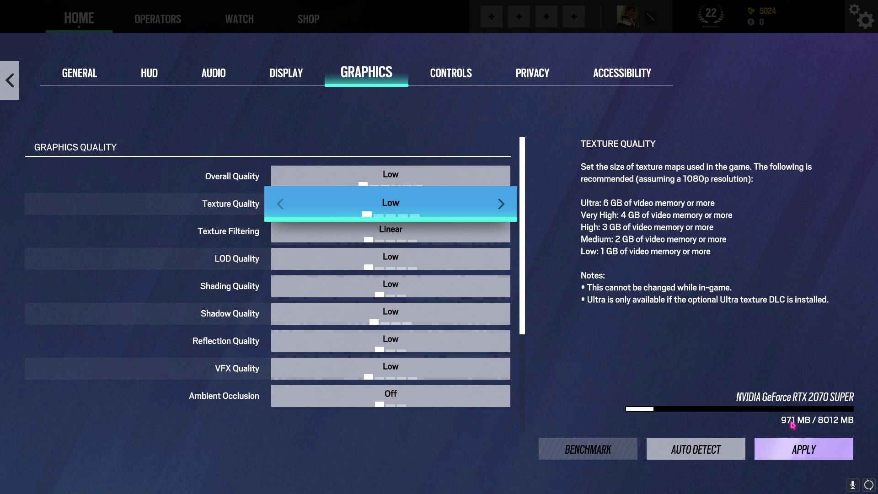
key("Up")
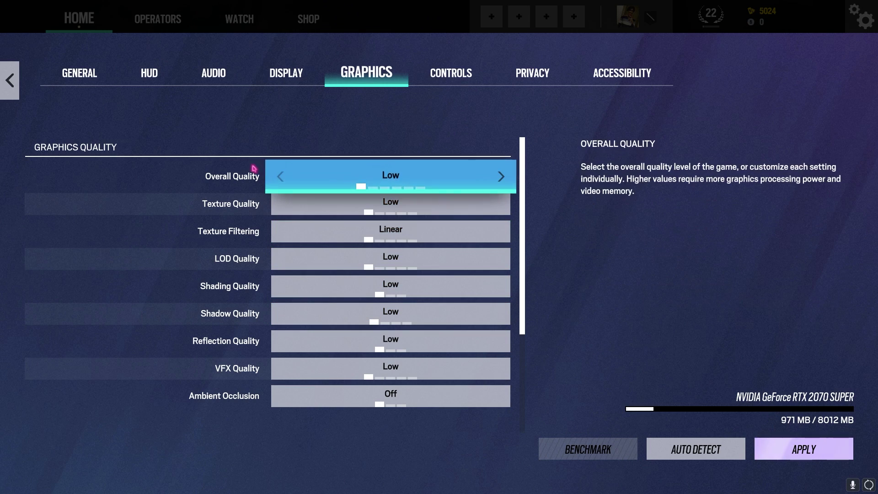
key("Down")
key("Down")
key("Down")
key("Down")
key("Down")
key("Down")
key("Down")
key("Down")
key("Down")
key("Down")
key("Down")
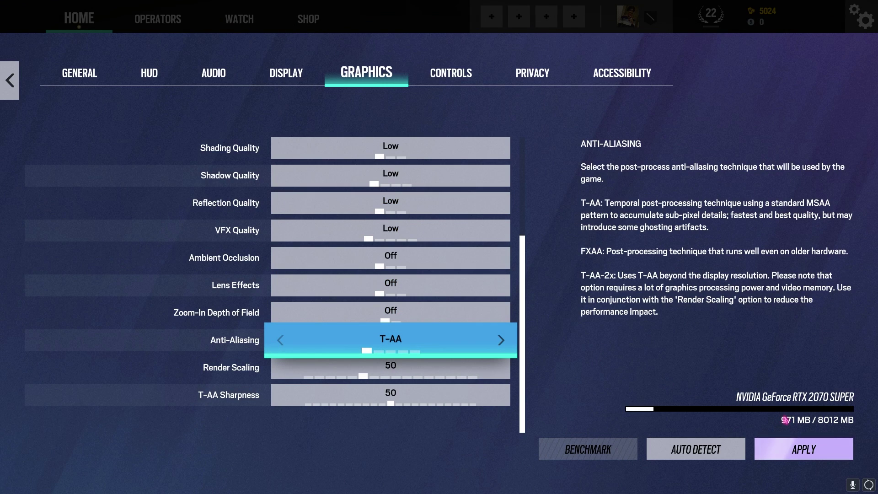